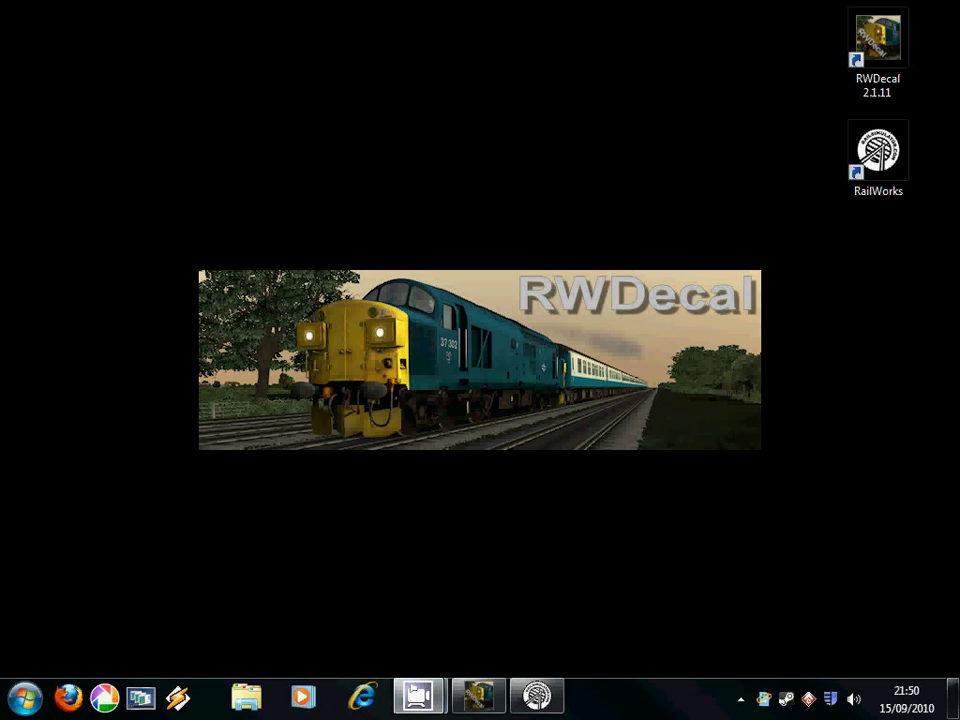
- Glance at RWDecal's File commands, then minimise the tool again
left_click(480, 699)
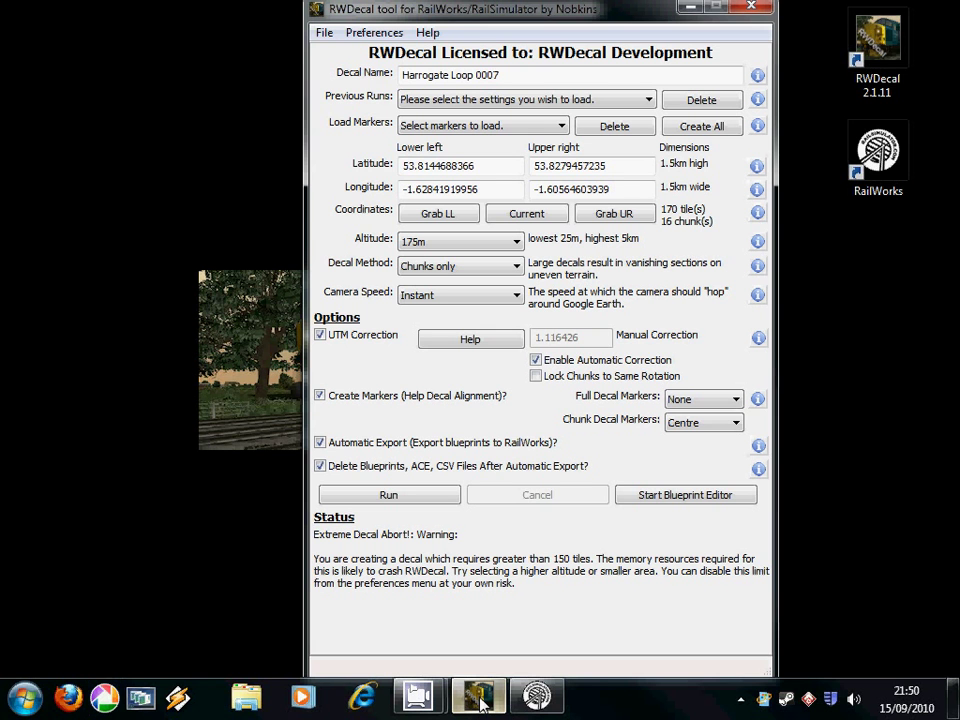
left_click(325, 33)
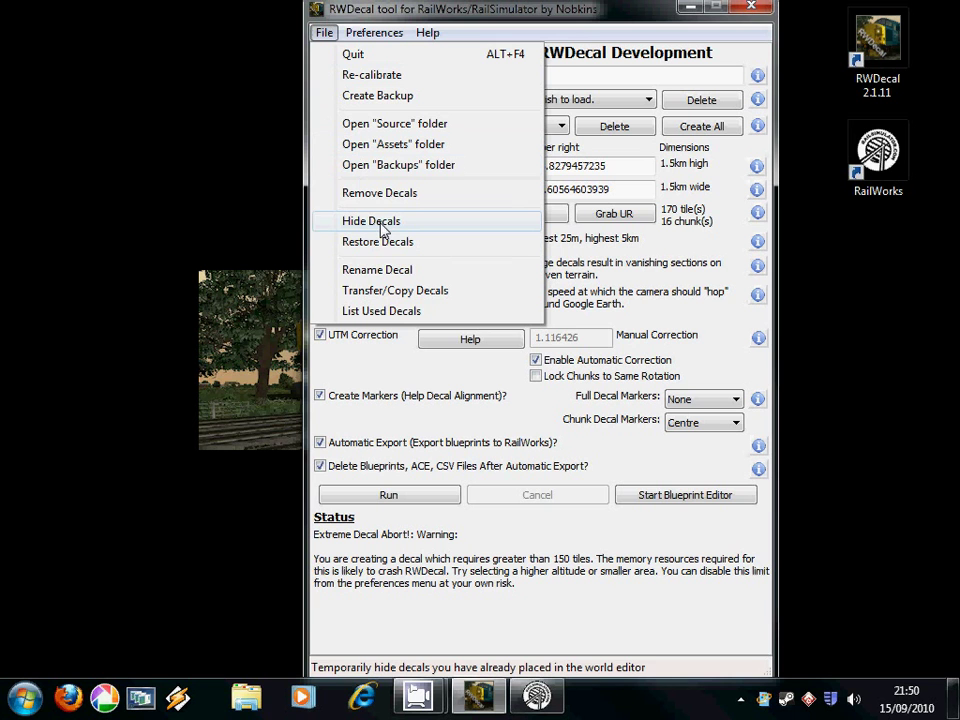
left_click(696, 10)
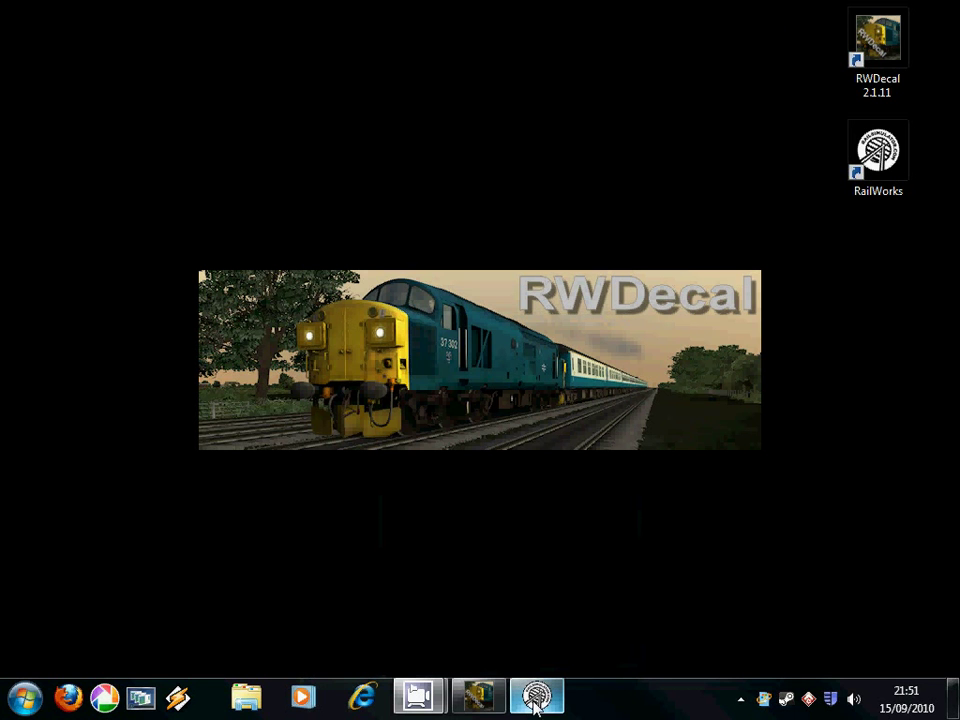
- Bring RailWorks back and swing the camera around the bridge and track
left_click(536, 700)
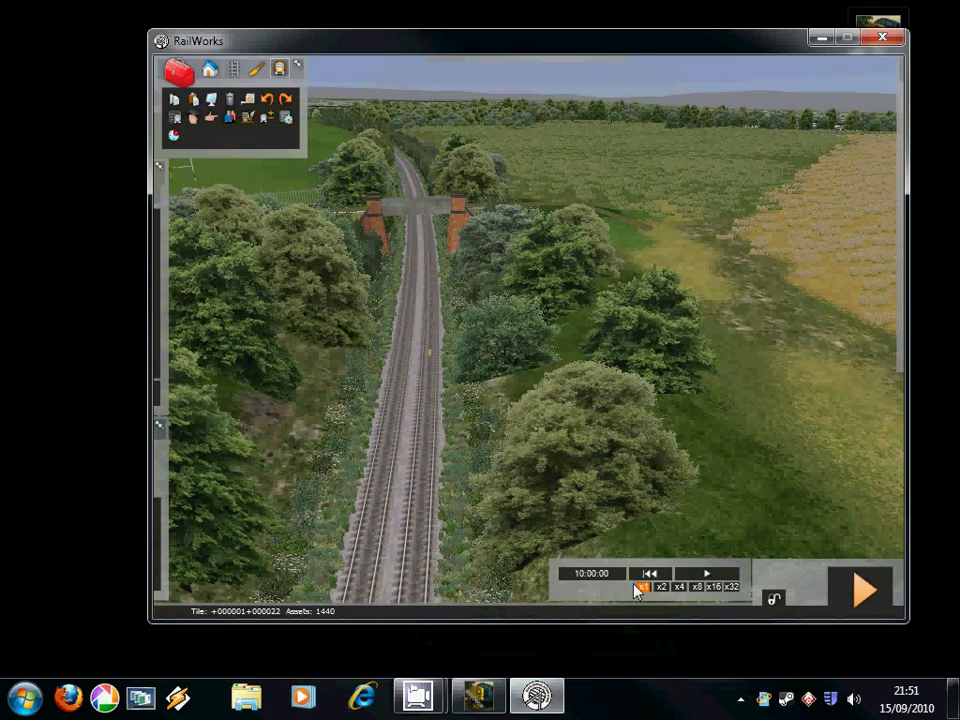
key("Right")
key("Left")
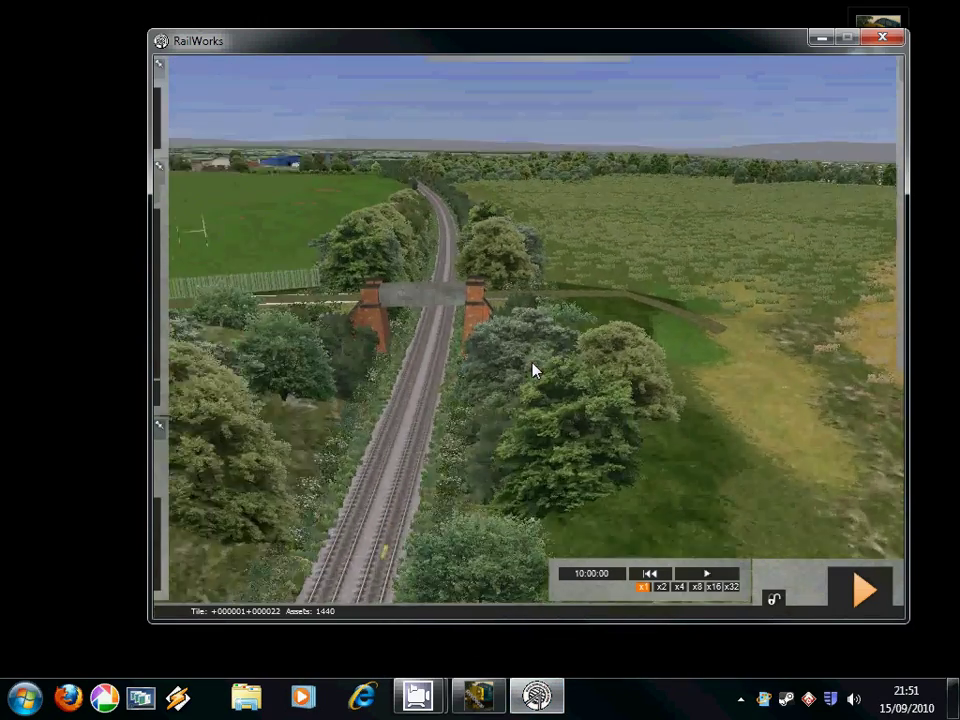
key("Down")
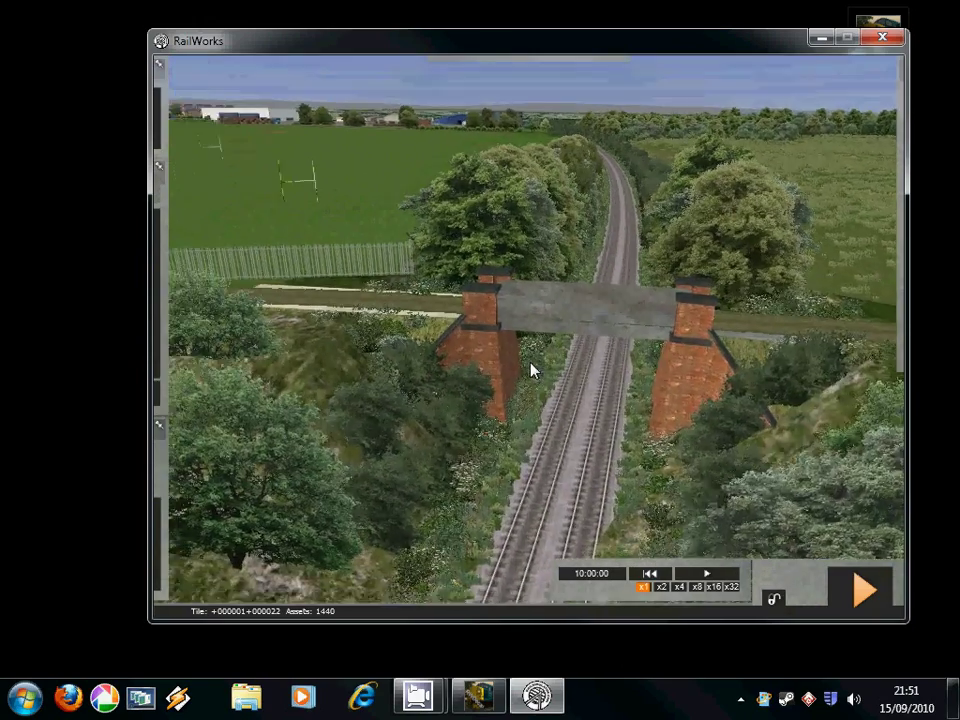
key("Left")
key("Left")
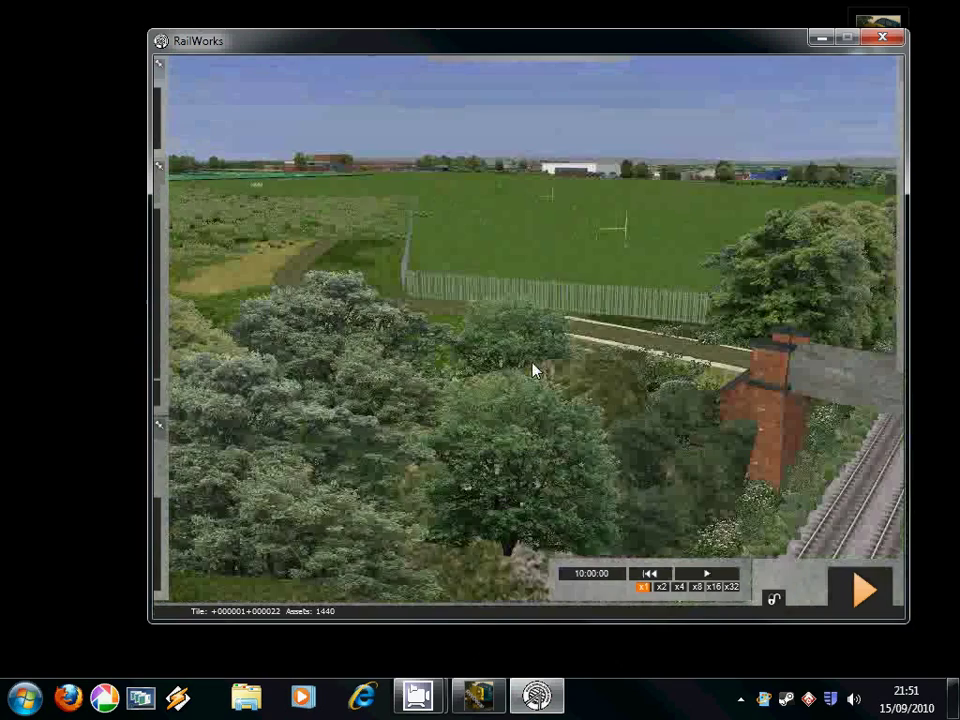
key("Right")
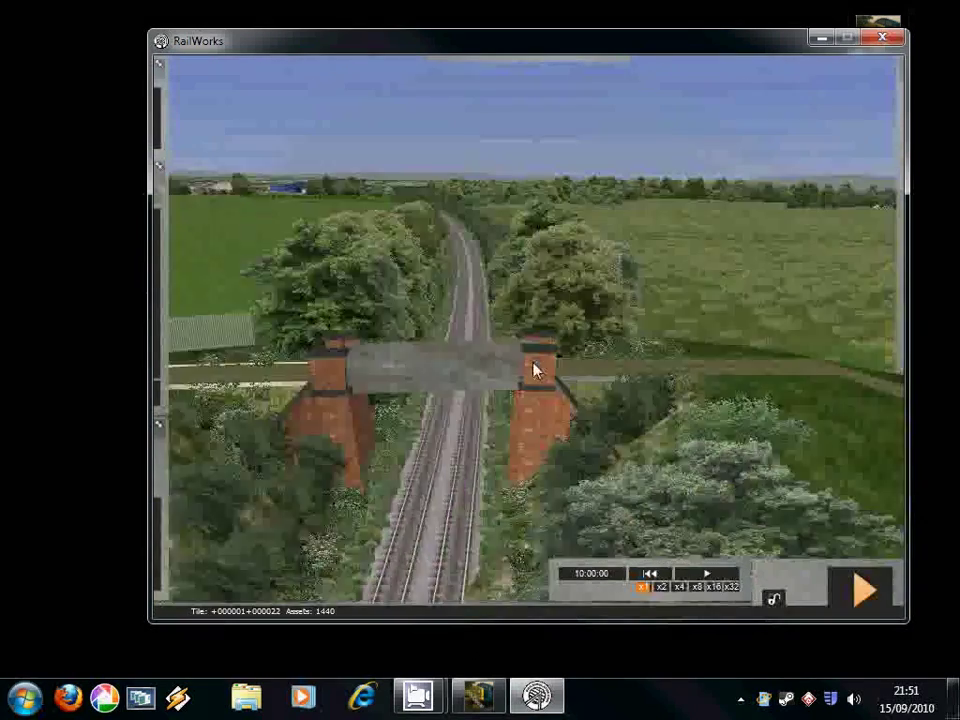
key("Right")
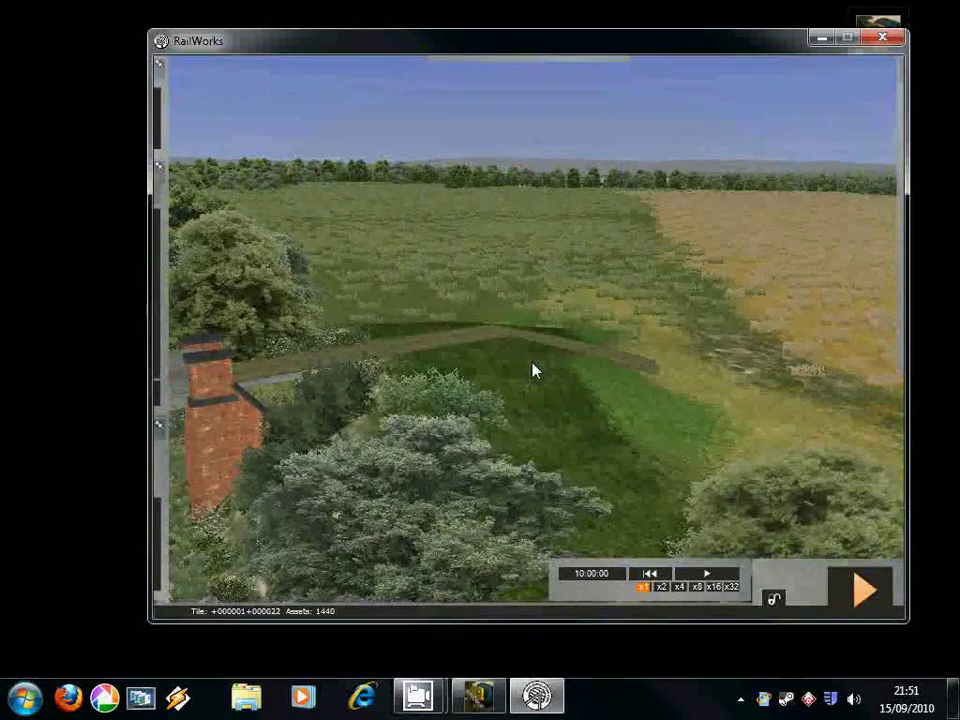
key("Left")
key("Right")
key("Left")
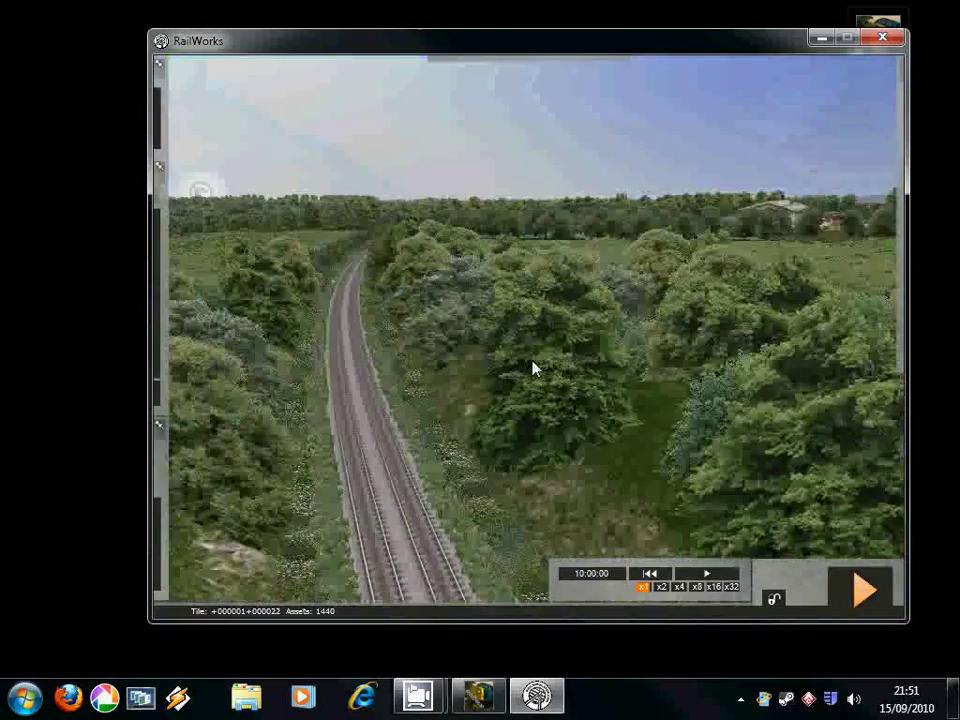
- Survey the pond and town from different heights, then start the simulation running
scroll(537, 371, "down", 5)
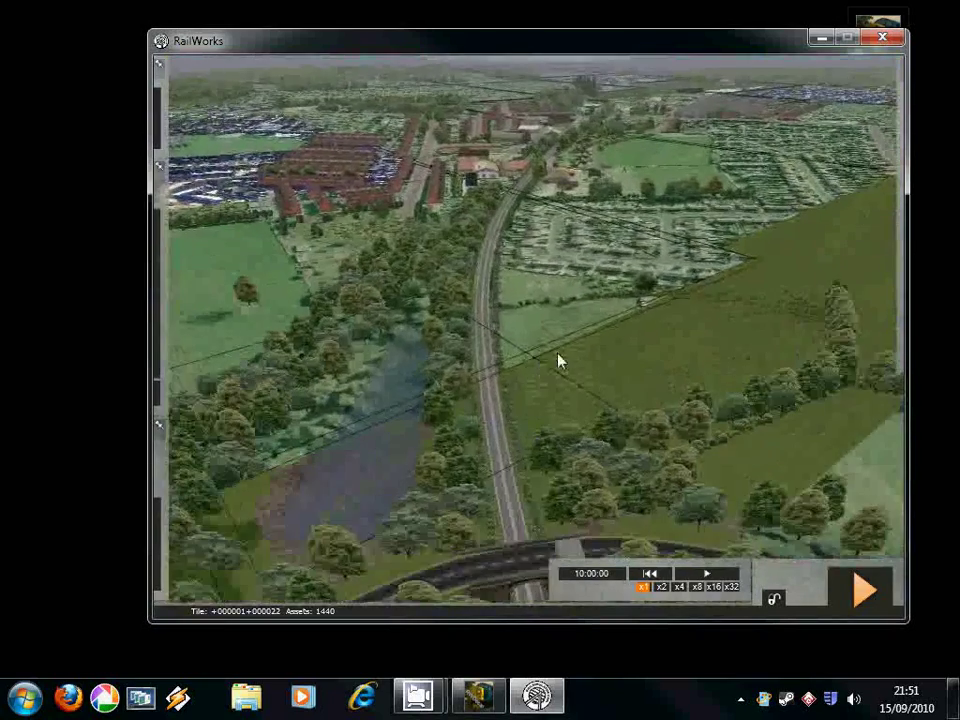
key("Left")
key("Right")
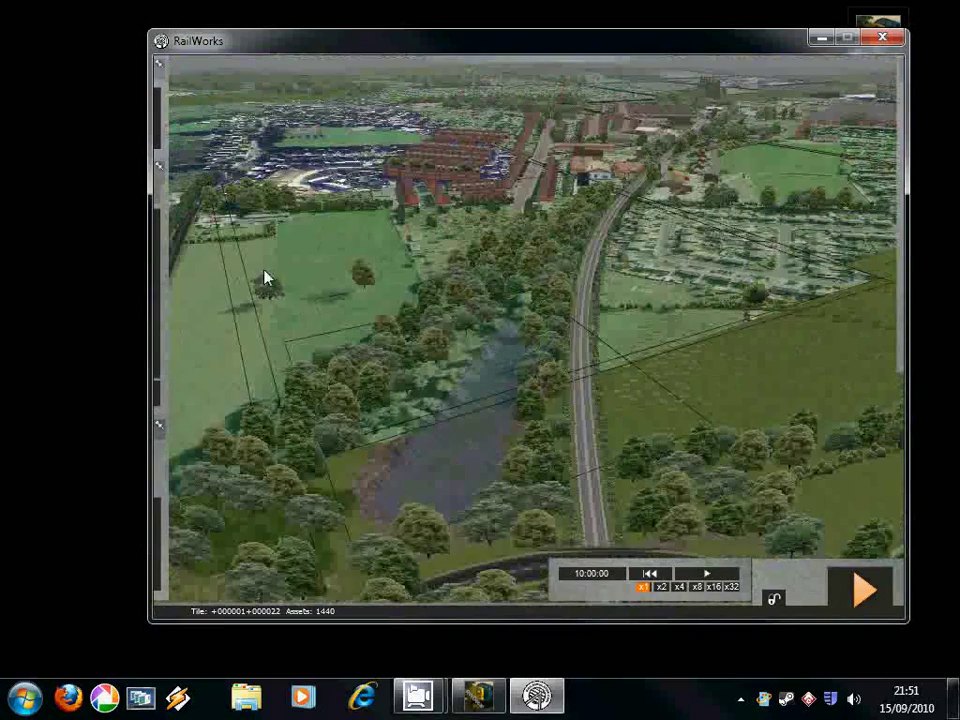
scroll(398, 326, "up", 5)
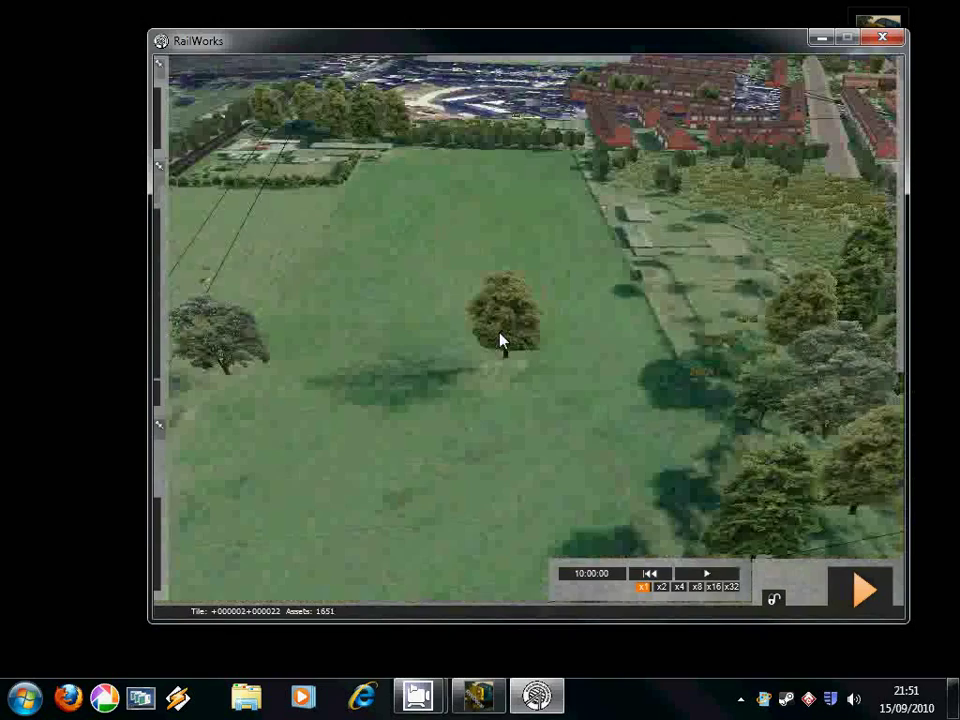
scroll(560, 390, "up", 2)
scroll(596, 417, "down", 5)
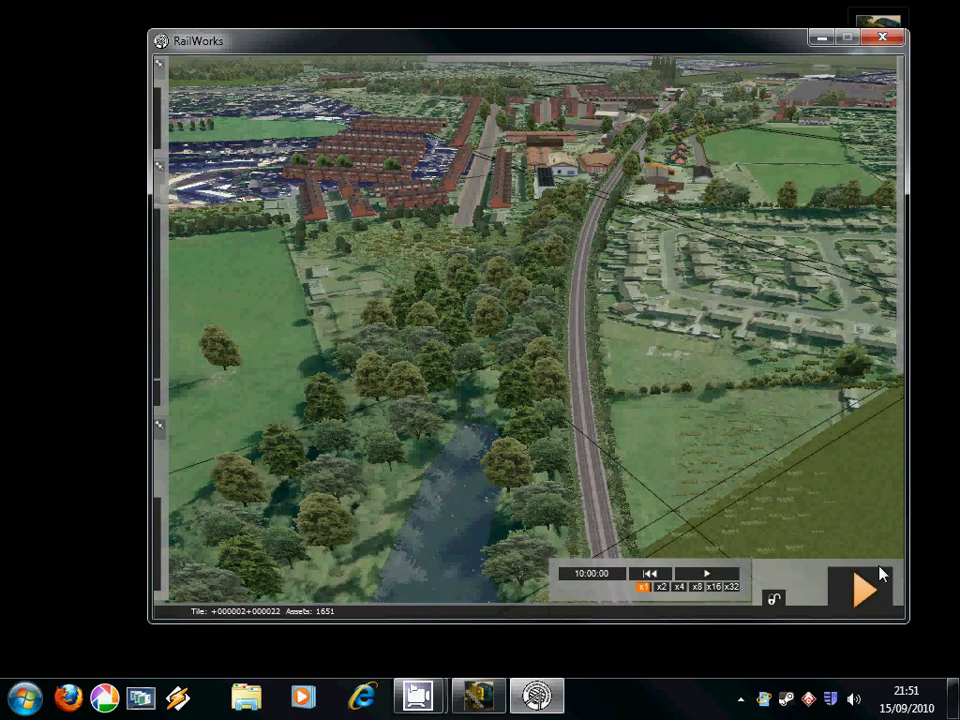
left_click(881, 576)
- Close RailWorks, then open RWDecal's Hide Decals dialog with the Trans Pennine route selected
left_click(881, 40)
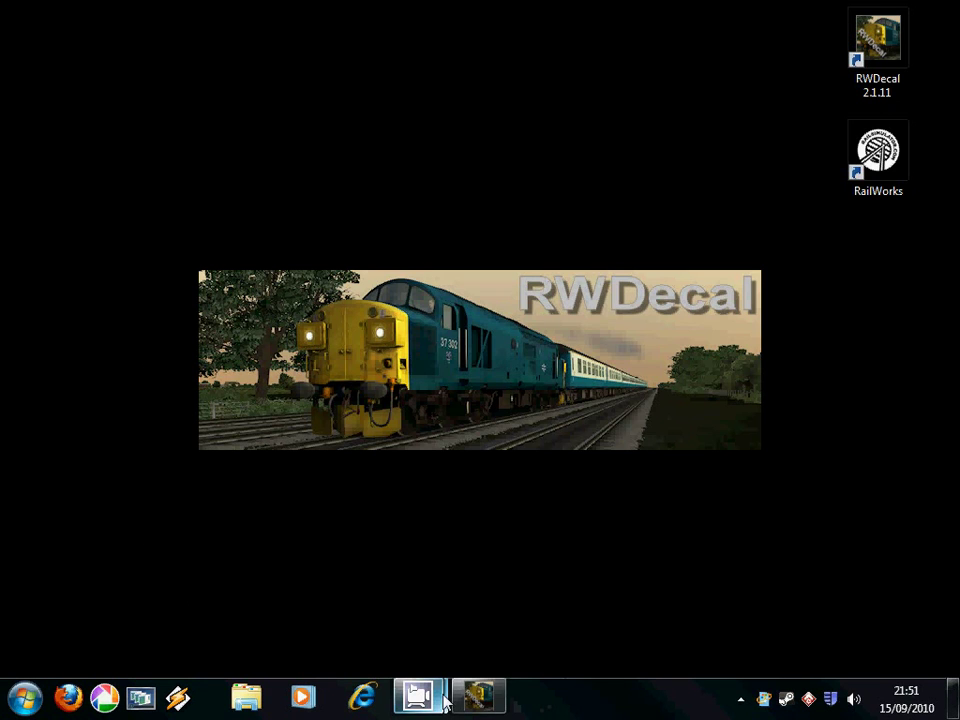
left_click(478, 697)
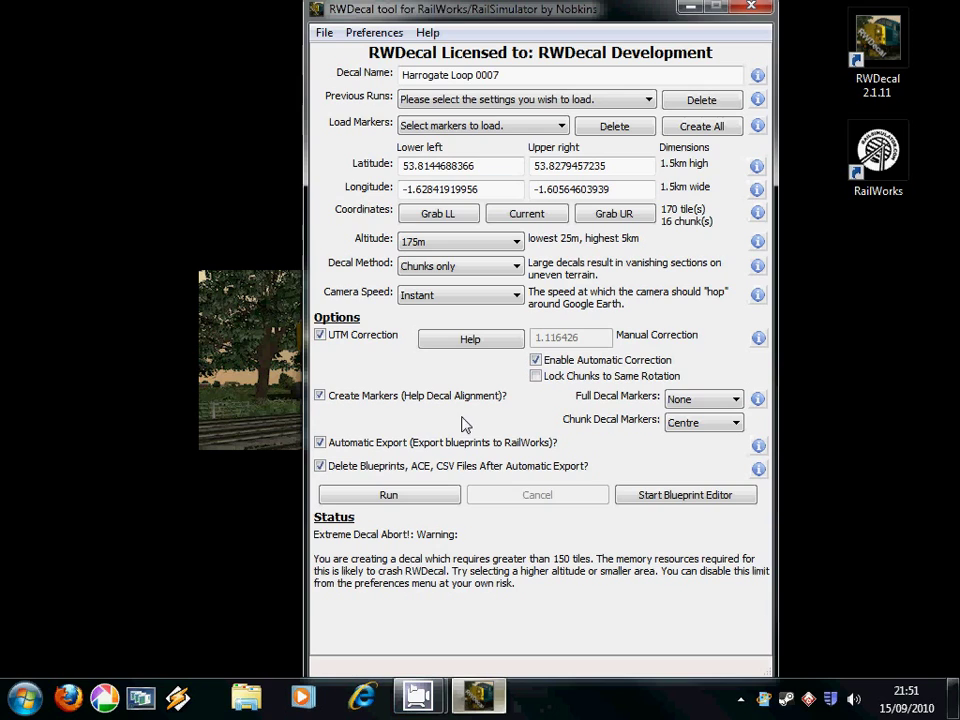
left_click(324, 34)
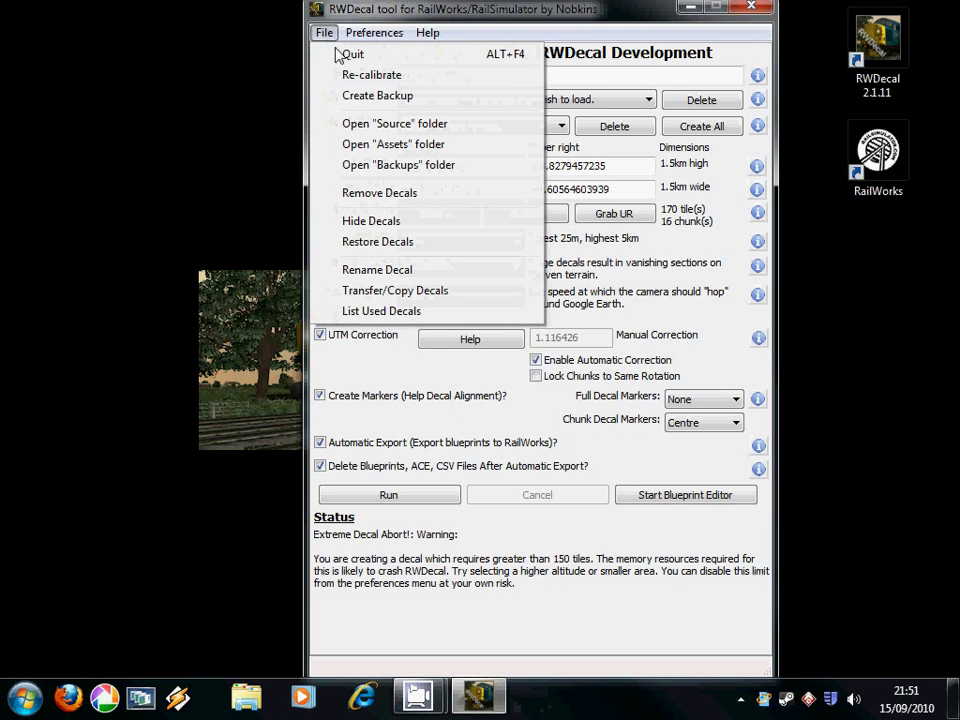
left_click(381, 226)
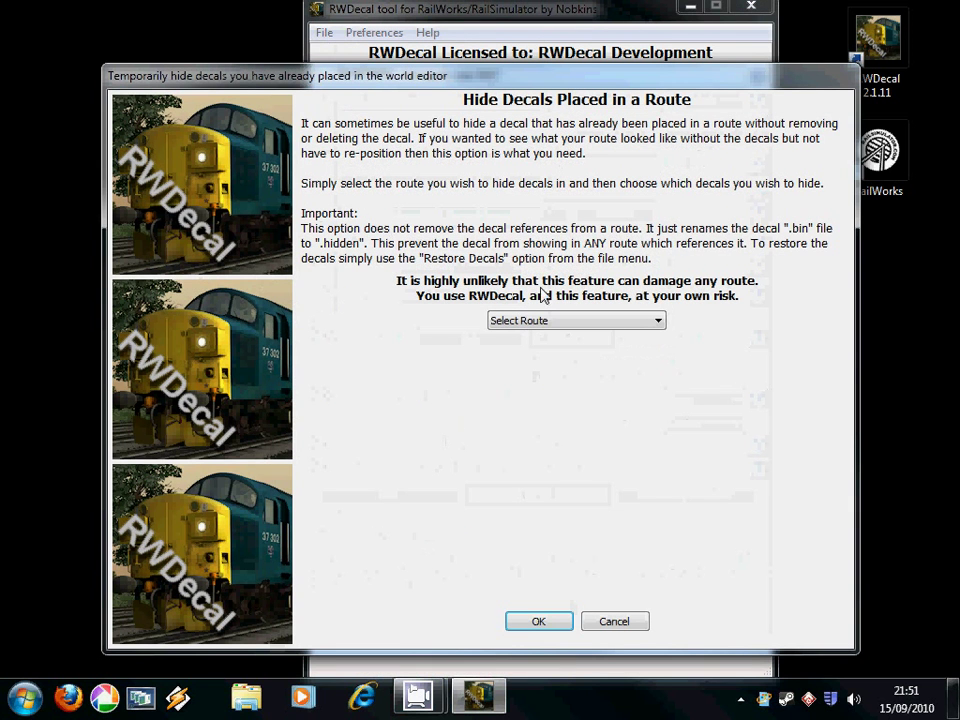
left_click(658, 324)
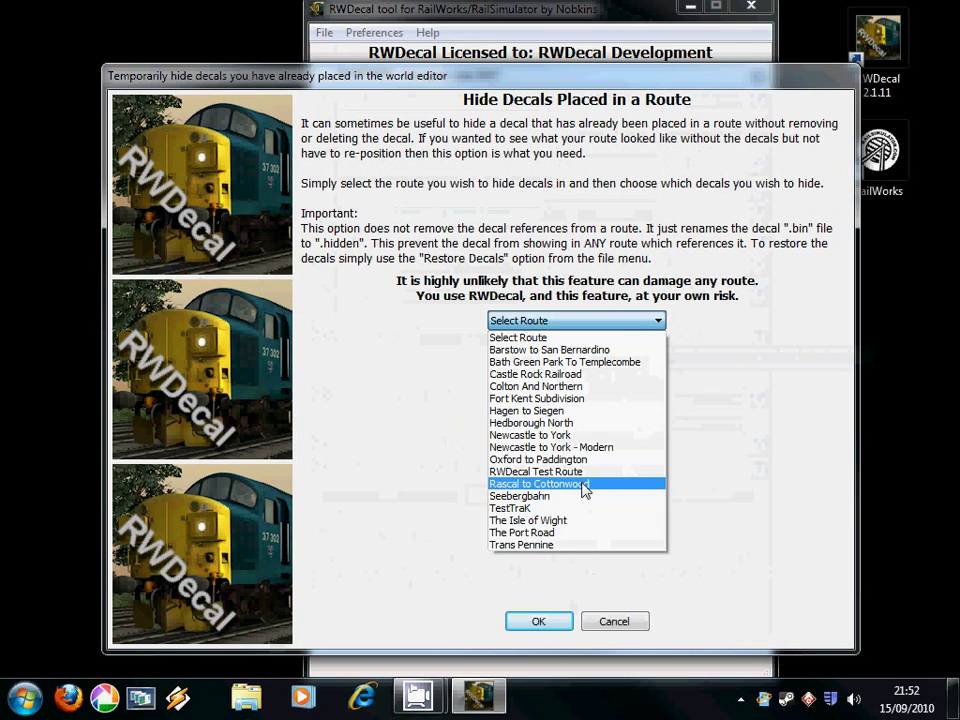
left_click(578, 546)
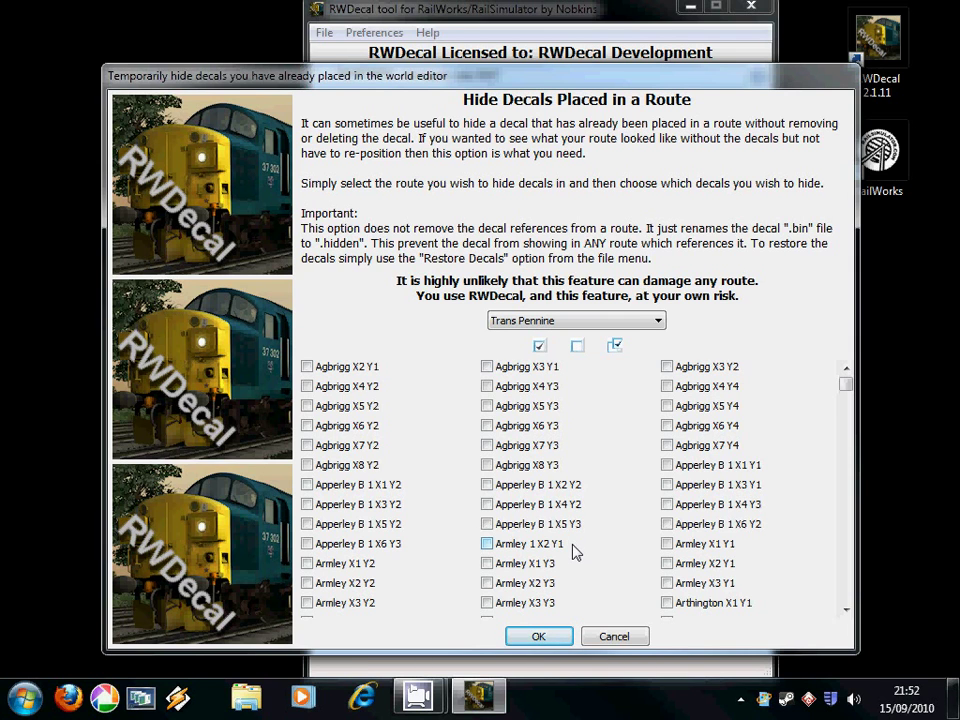
- Tick all 3547 Trans Pennine decals and confirm hiding them
left_click(540, 348)
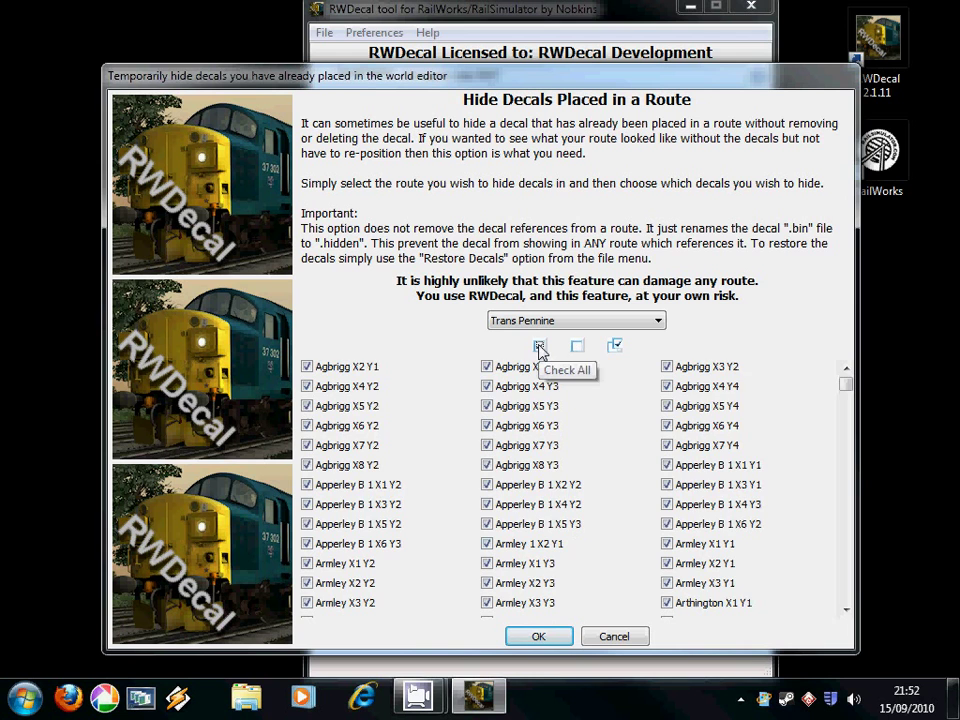
left_click_drag(846, 383, 858, 600)
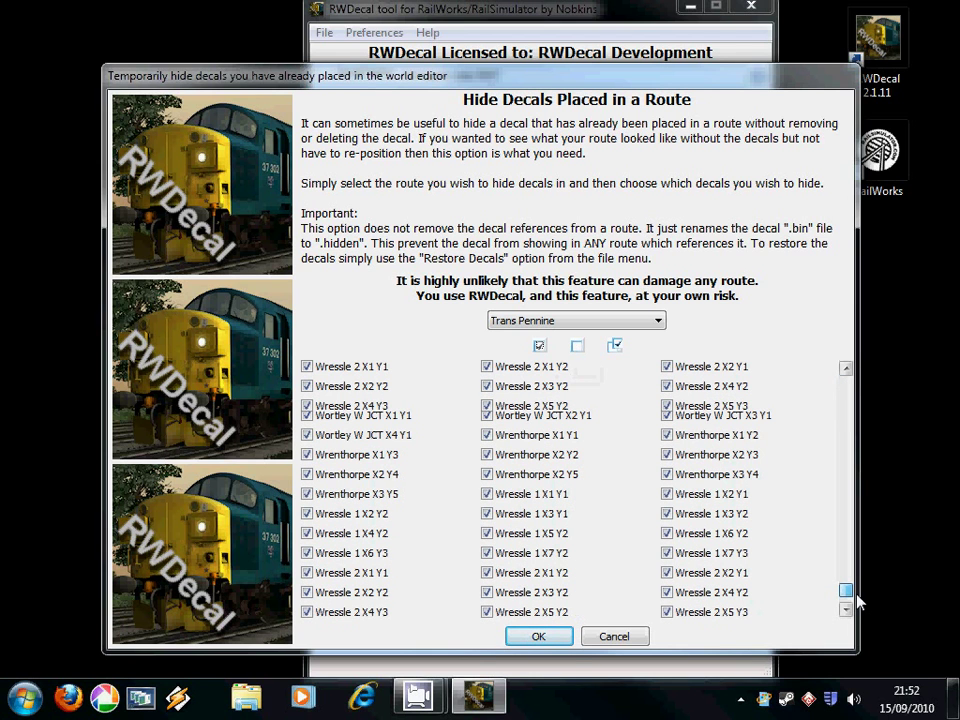
left_click_drag(858, 600, 858, 606)
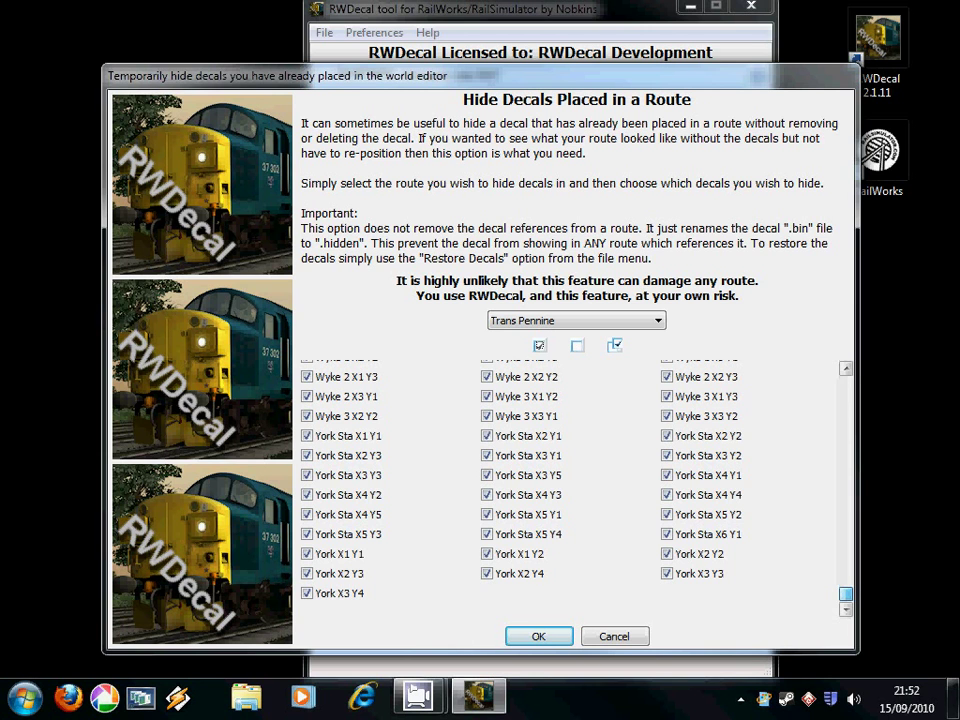
key("Return")
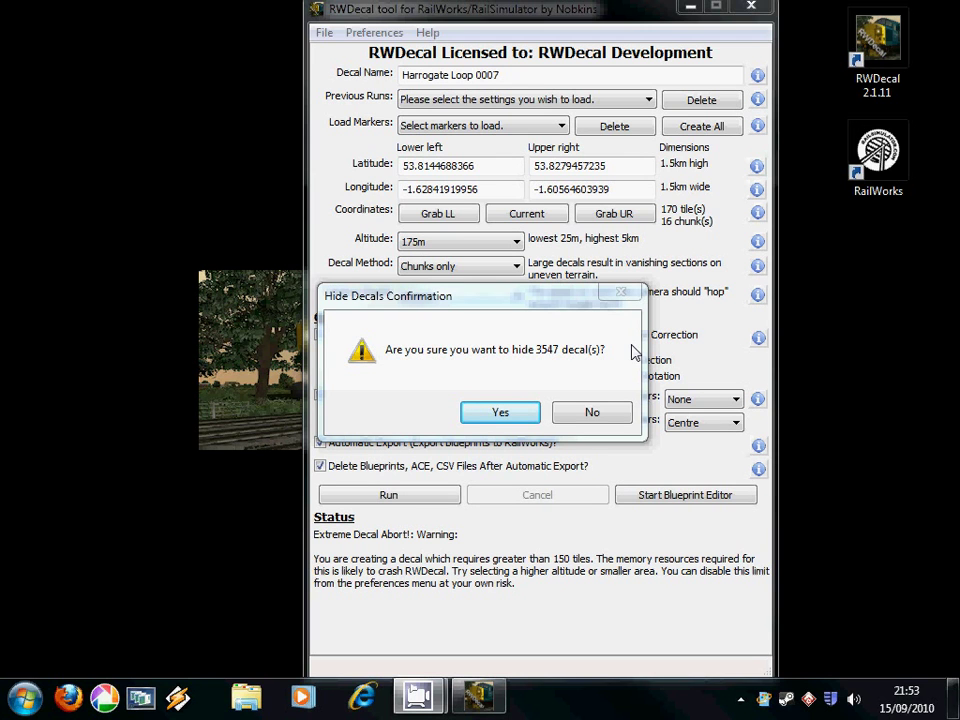
left_click(505, 413)
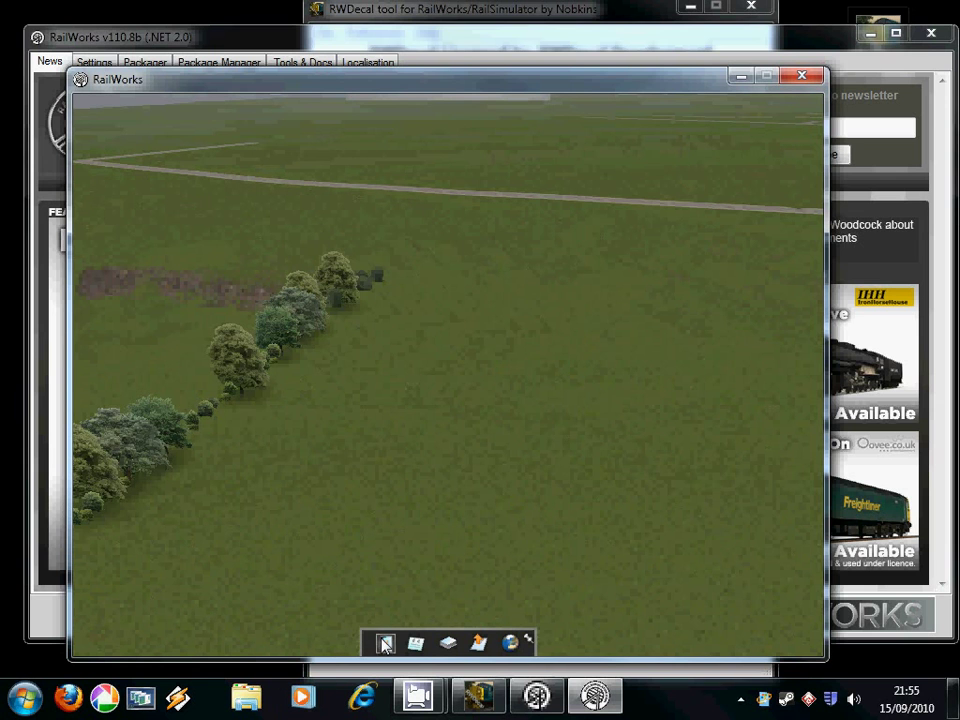
- Quit the free-roam scenario and minimise the RailWorks game window
left_click(386, 642)
left_click(346, 424)
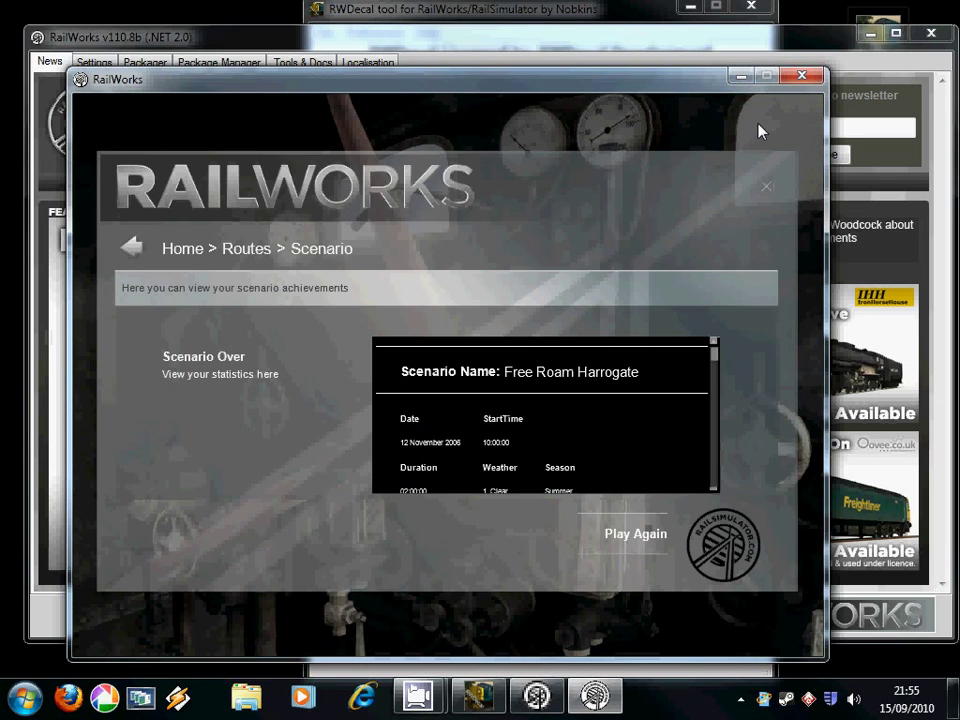
left_click(741, 76)
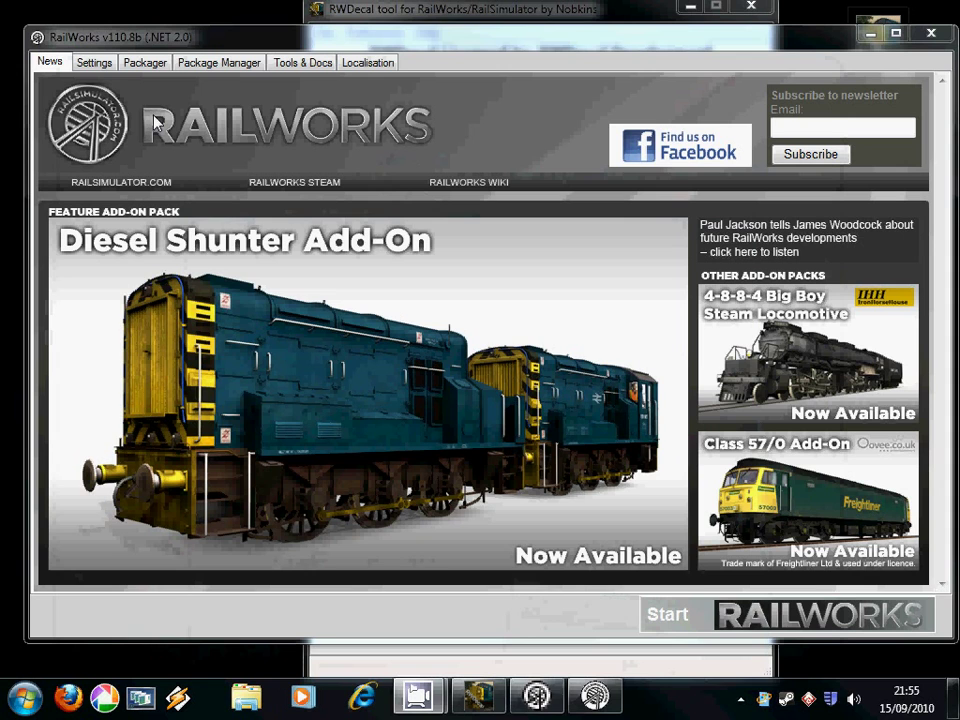
- Switch back to the RWDecal window and bring up its File commands
mouse_move(536, 697)
left_click(520, 640)
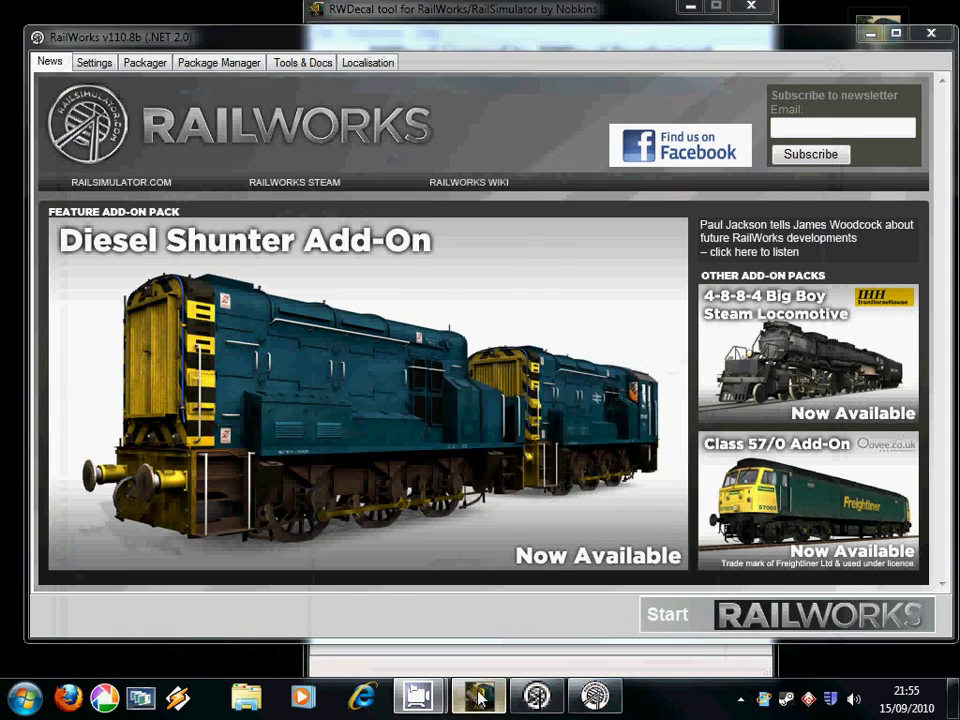
left_click(479, 697)
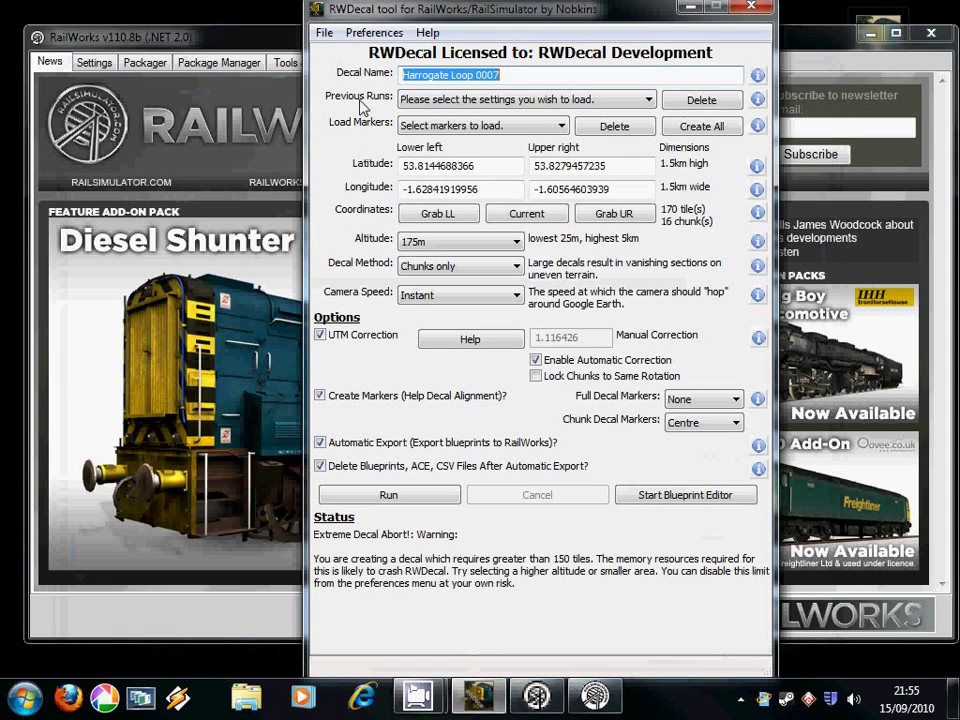
left_click(325, 33)
- Restore all 3547 hidden decals on the Trans Pennine route and confirm with Yes
left_click(362, 241)
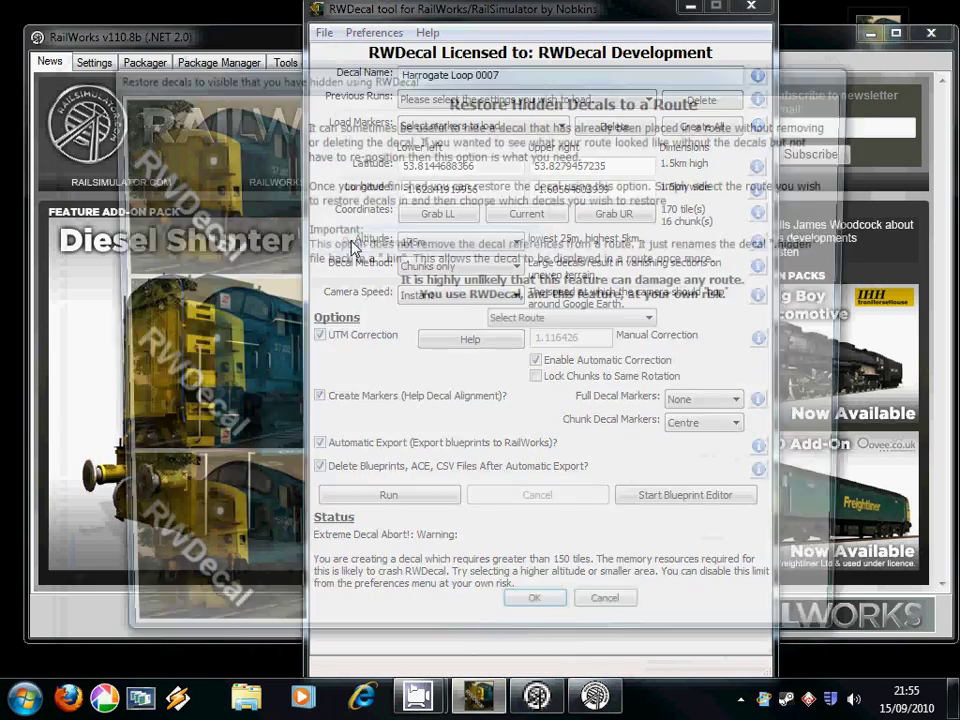
left_click(613, 322)
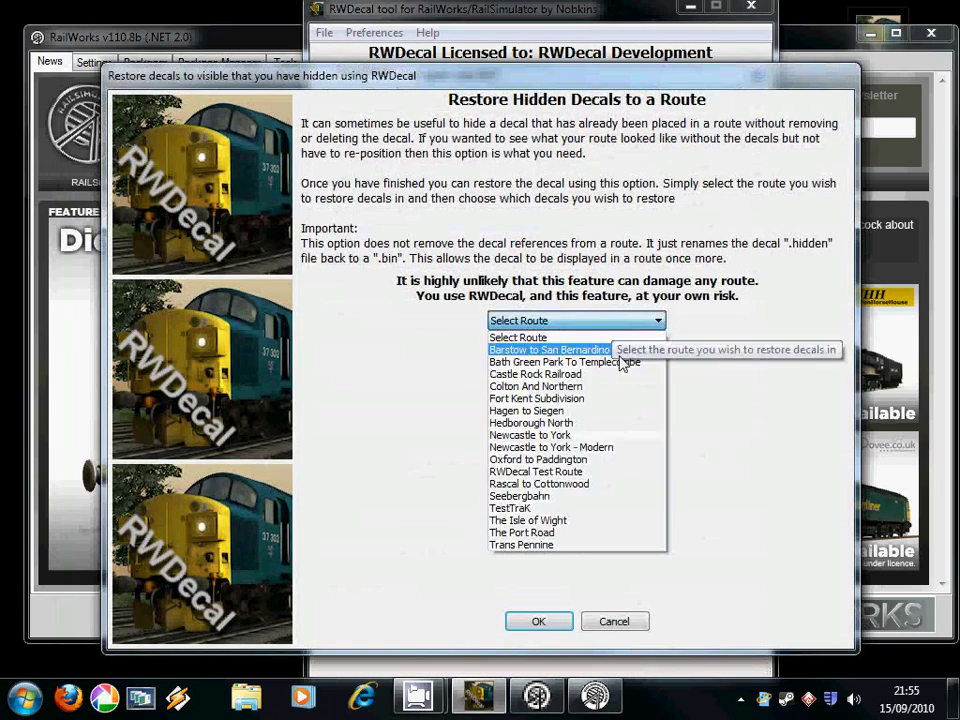
left_click(551, 547)
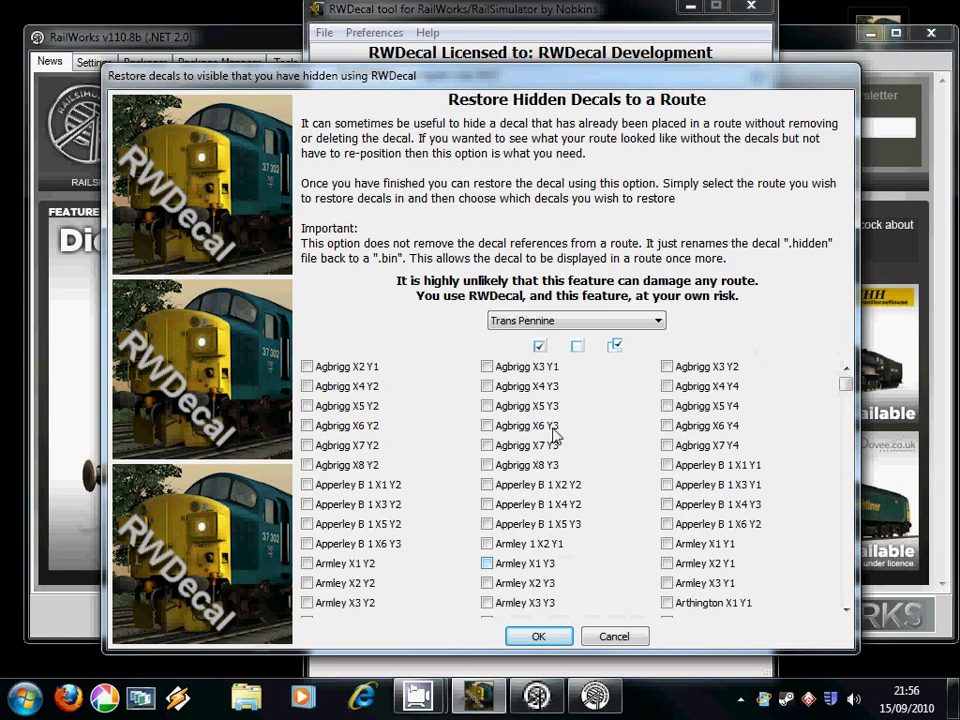
left_click(541, 347)
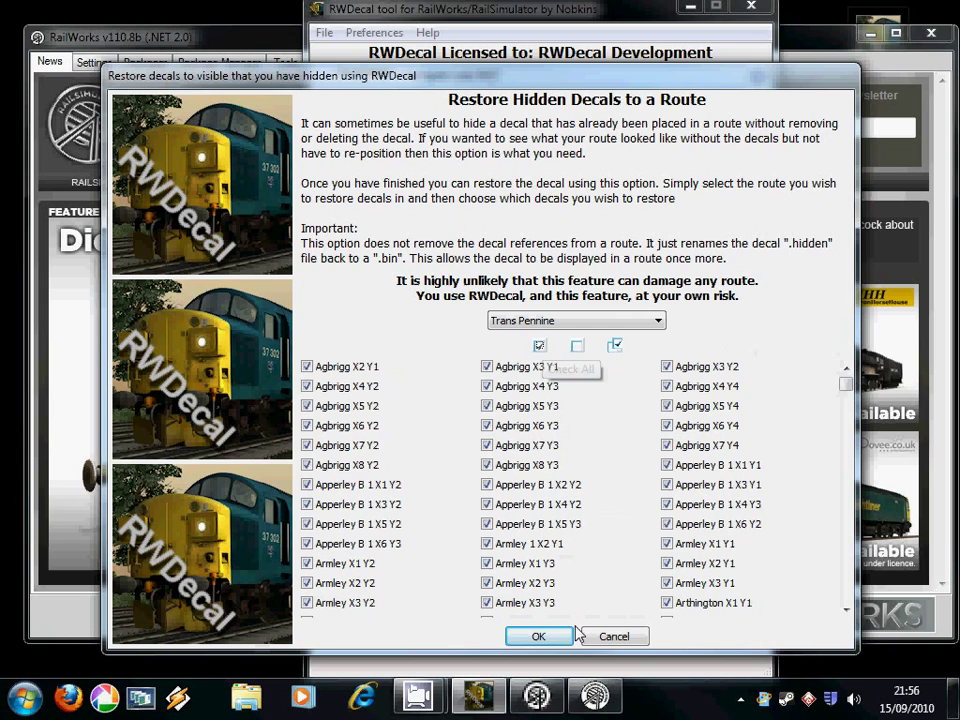
left_click(541, 638)
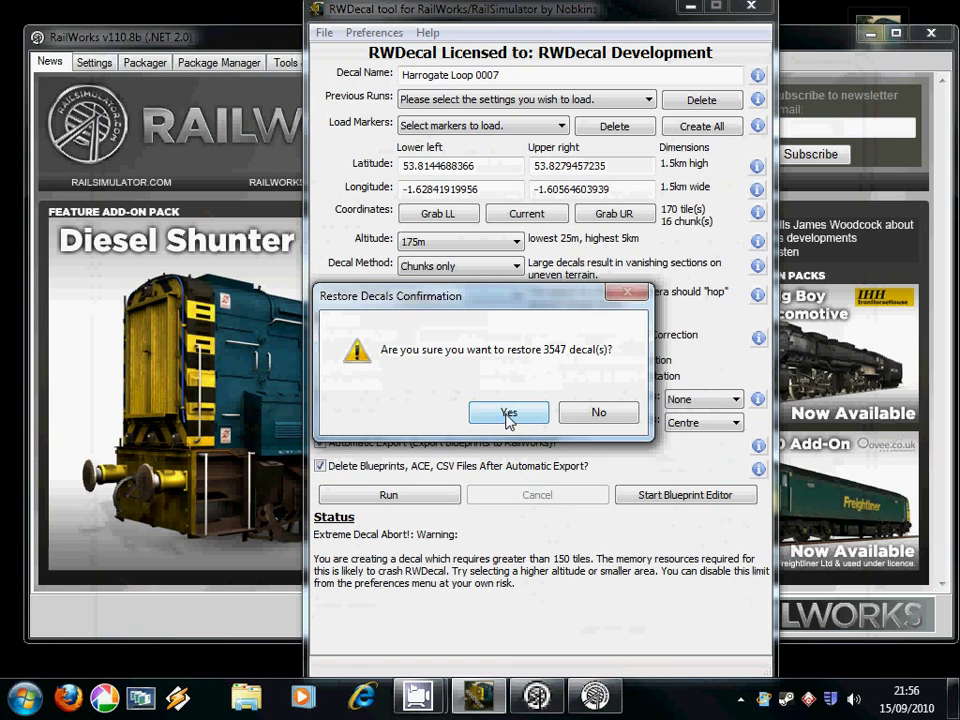
left_click(509, 413)
left_click(690, 8)
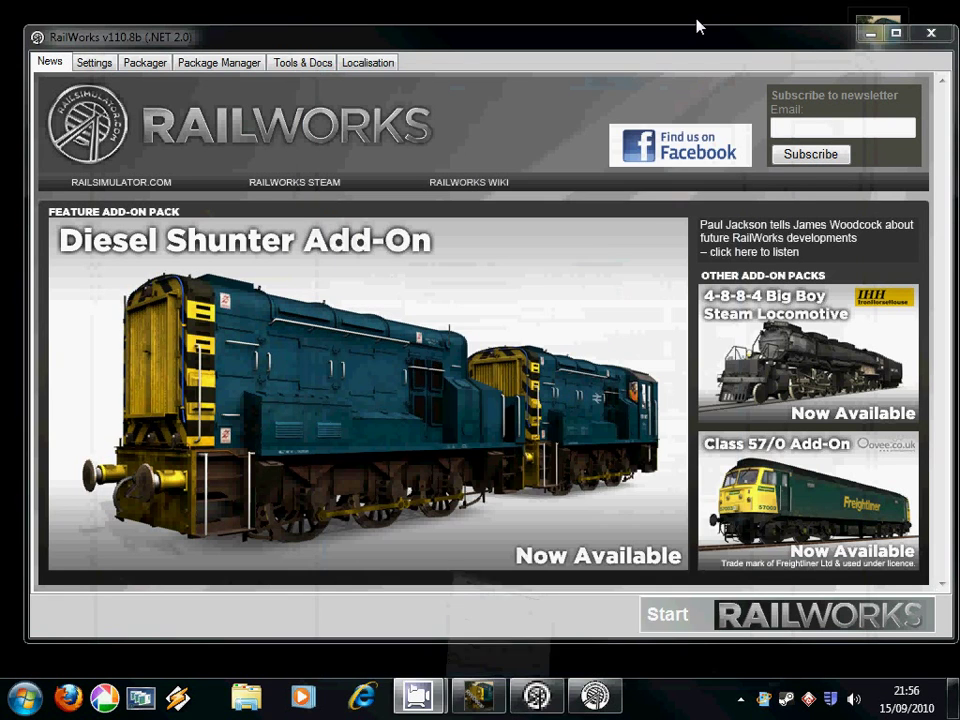
left_click(595, 696)
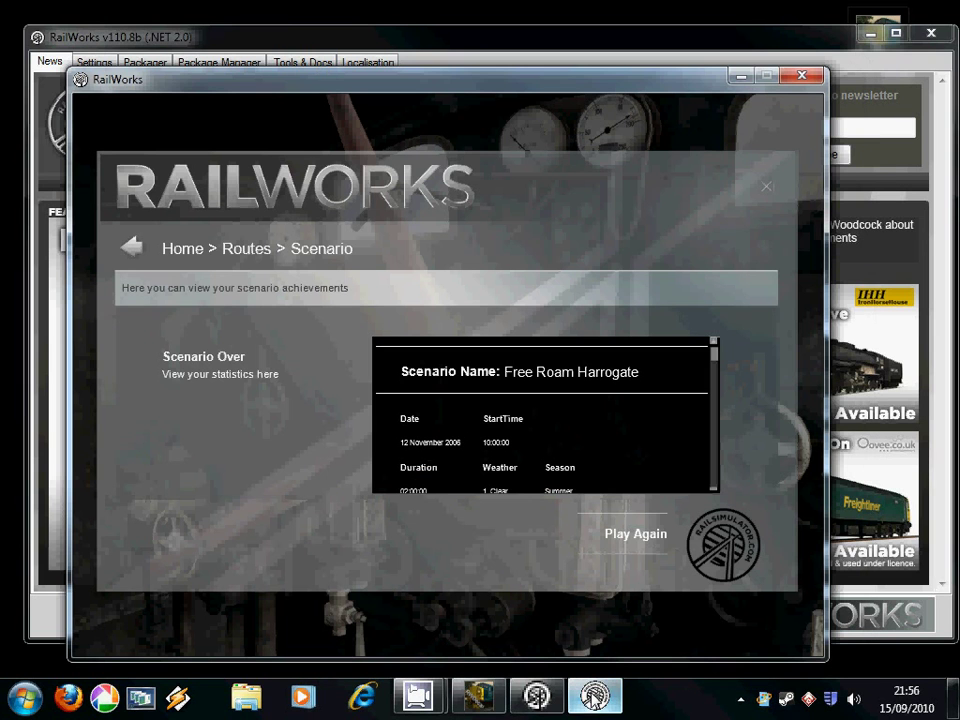
left_click(639, 534)
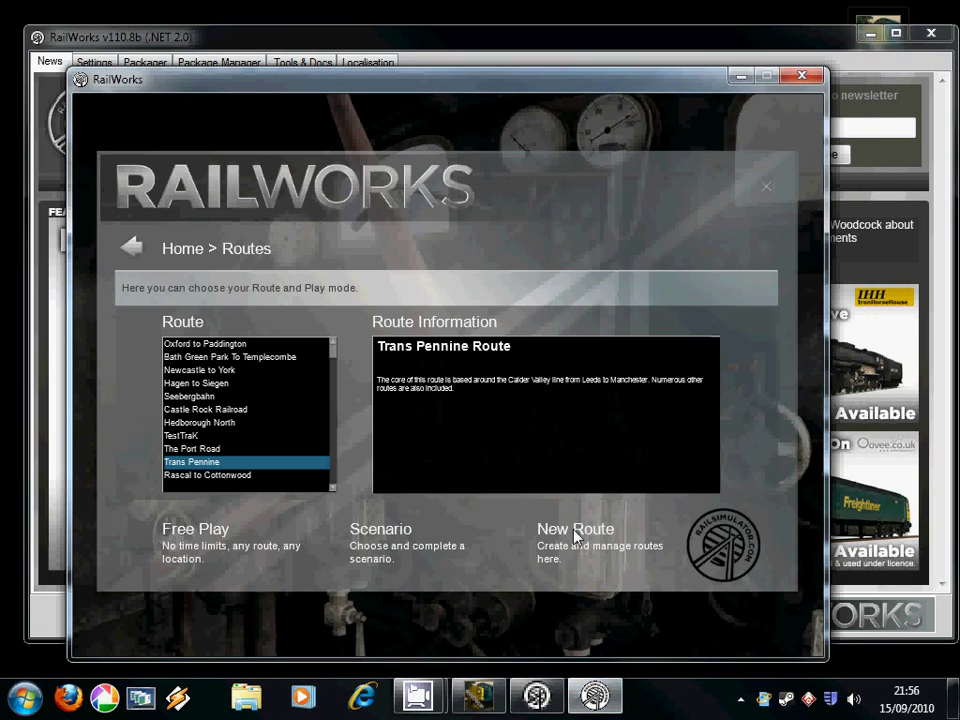
left_click(415, 533)
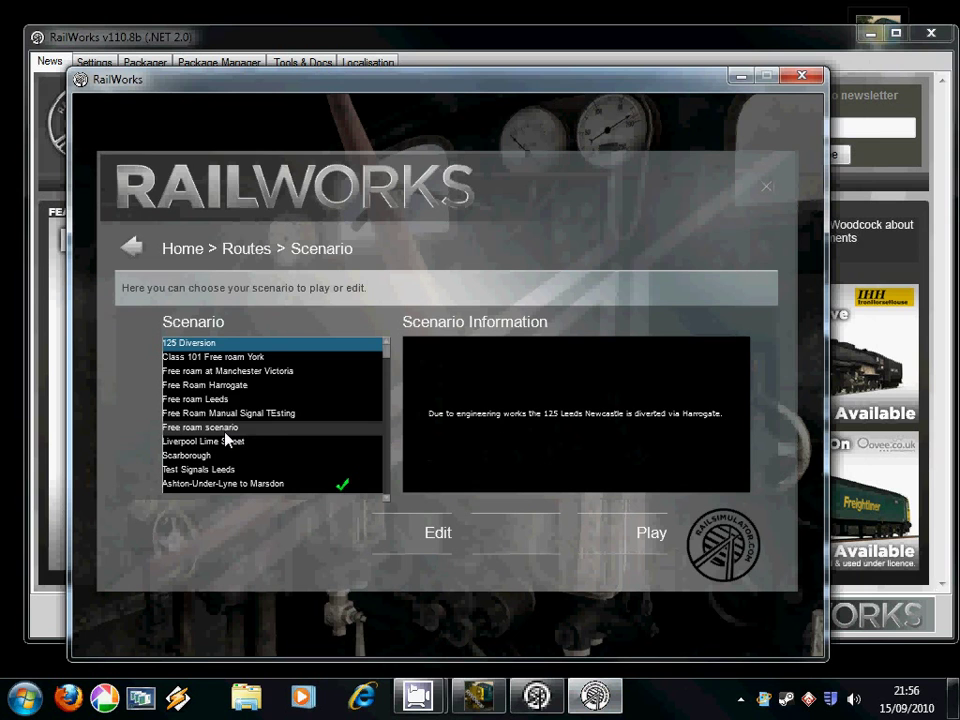
left_click(224, 389)
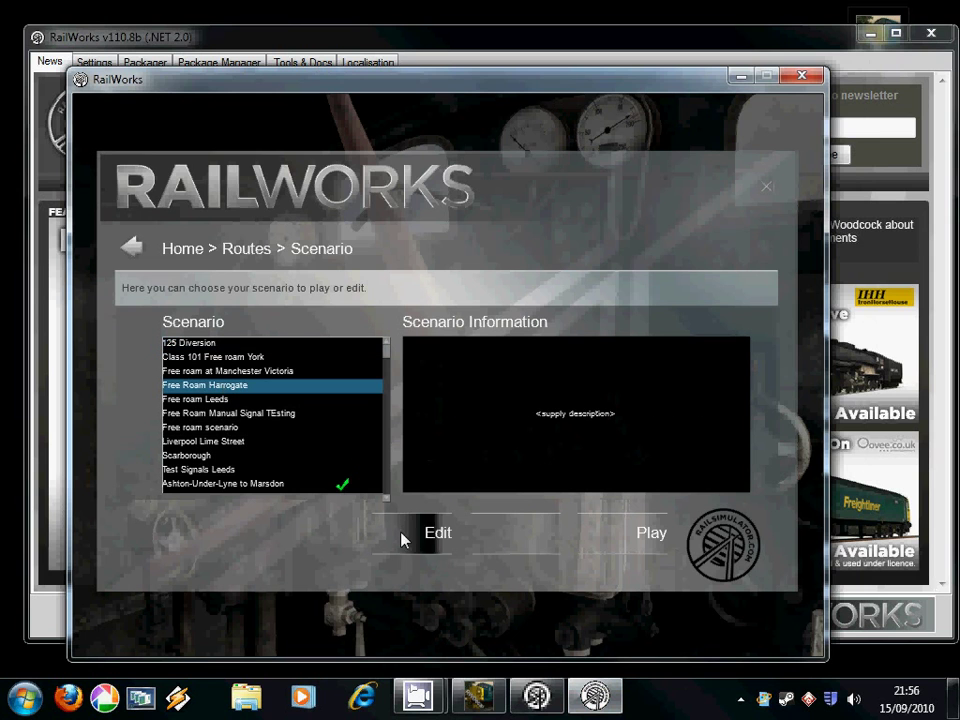
left_click(650, 536)
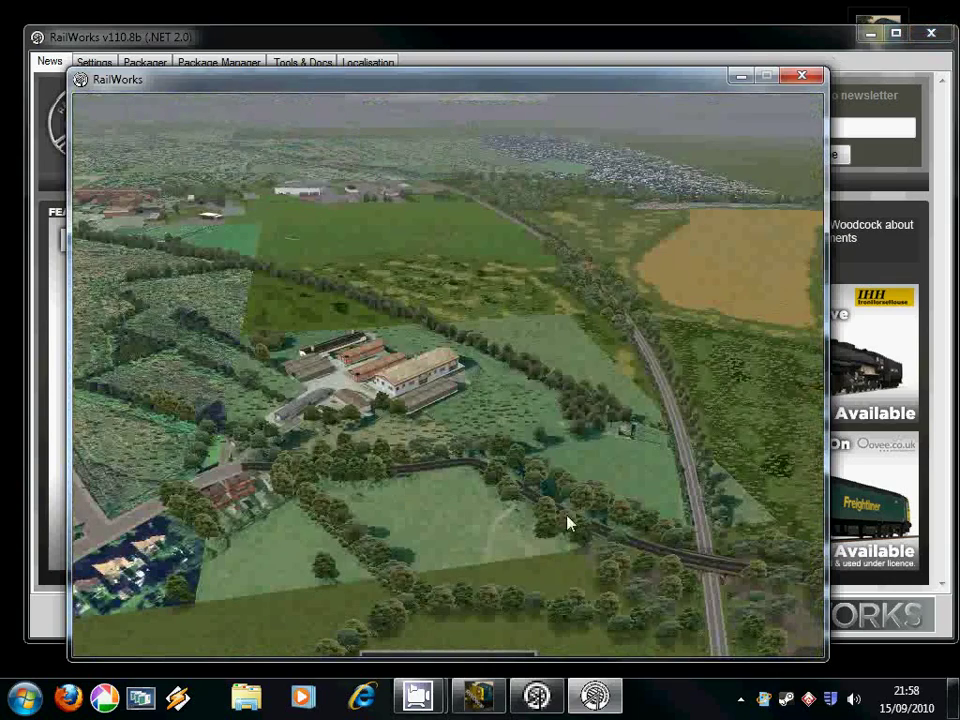
- Close the game window and return to RWDecal's File commands
left_click(801, 75)
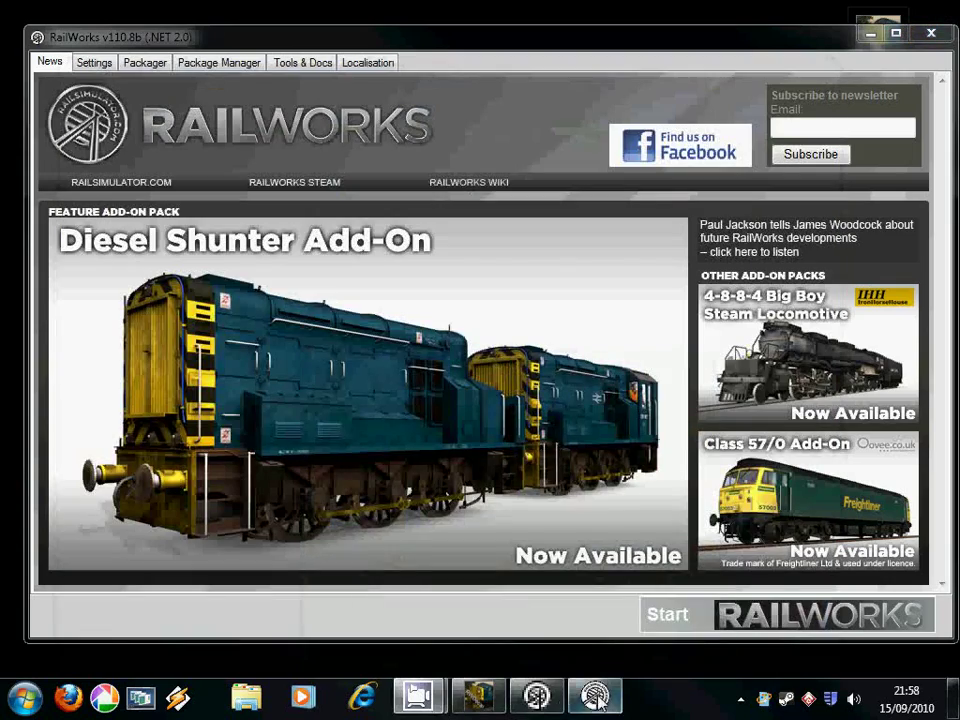
left_click(482, 697)
left_click(325, 32)
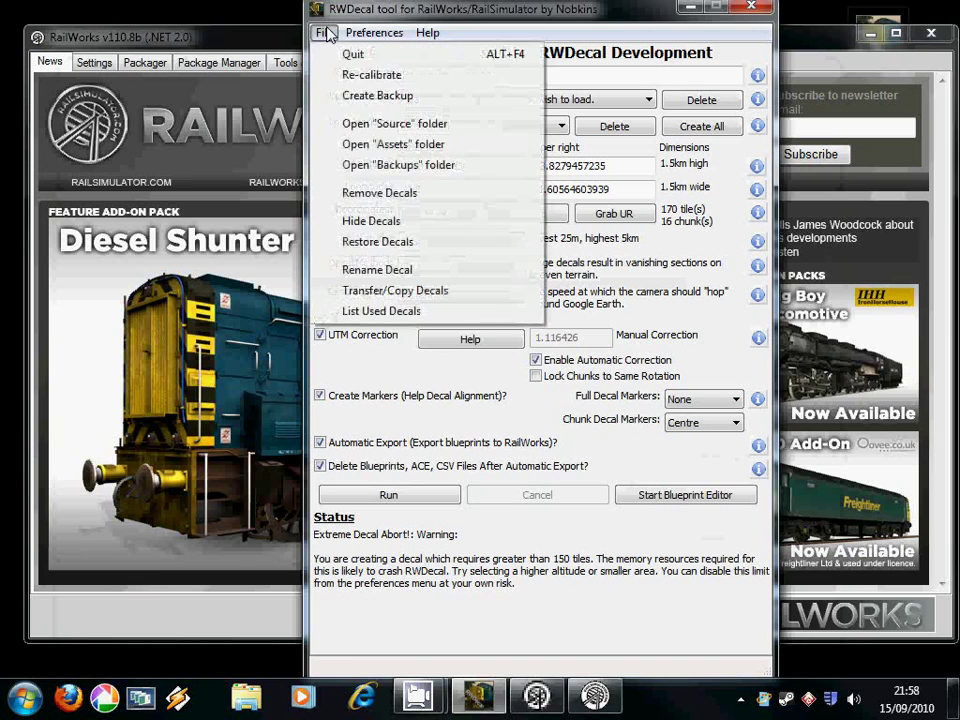
- Generate the List Used Decals CSV for Trans Pennine and acknowledge the saved message
left_click(399, 311)
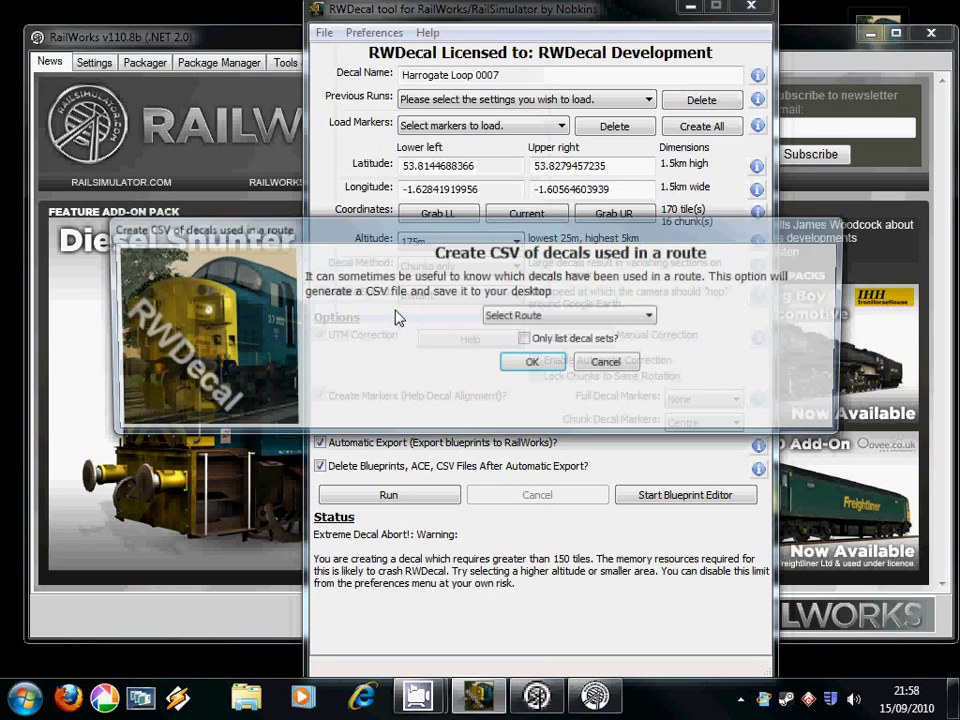
left_click(570, 316)
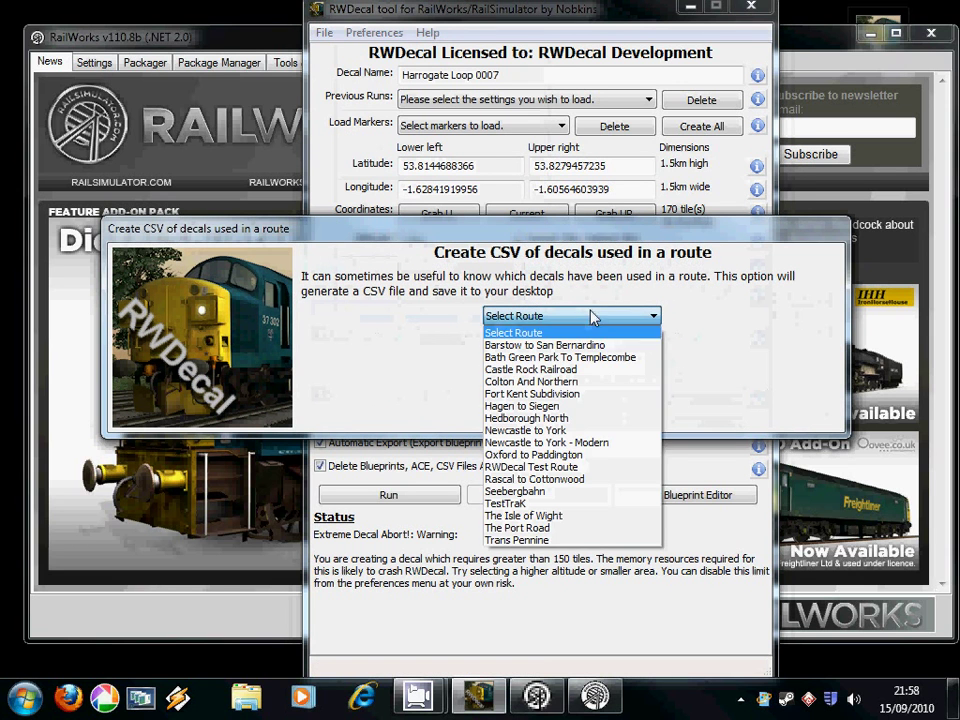
left_click(543, 540)
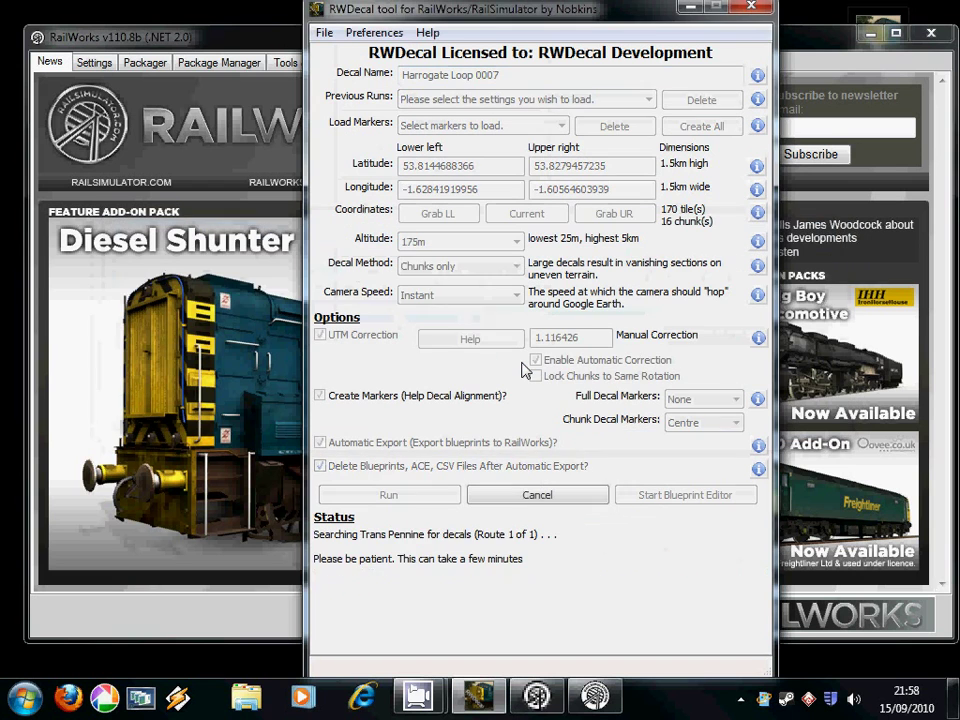
left_click(528, 366)
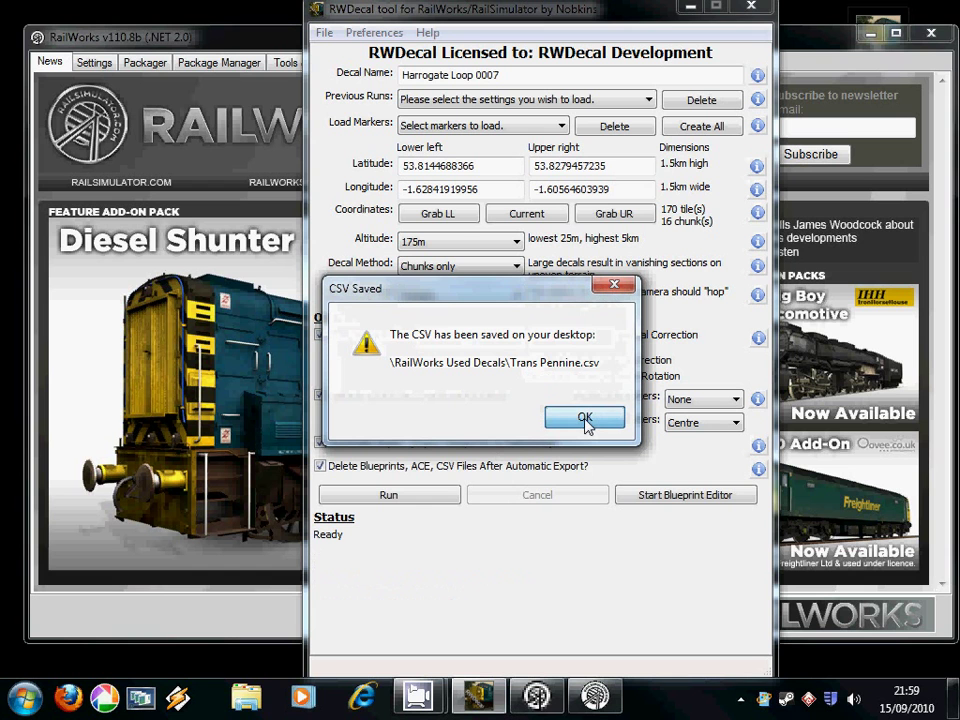
left_click(585, 419)
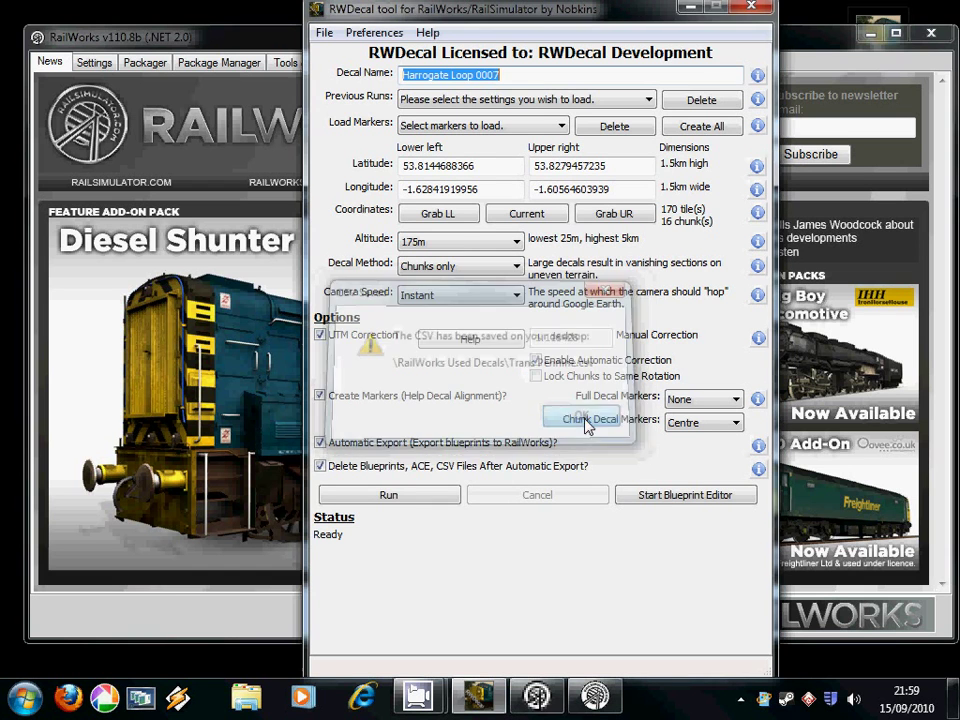
- Clear the windows, open the RailWorks Used Decals folder and select Trans Pennine.csv
left_click(868, 33)
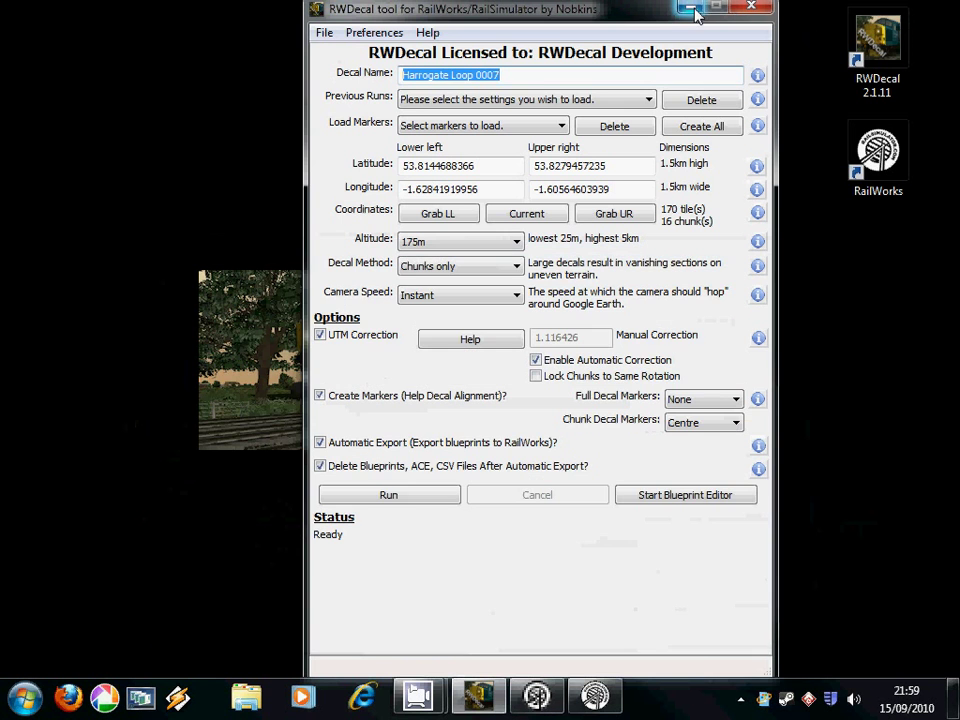
left_click(750, 7)
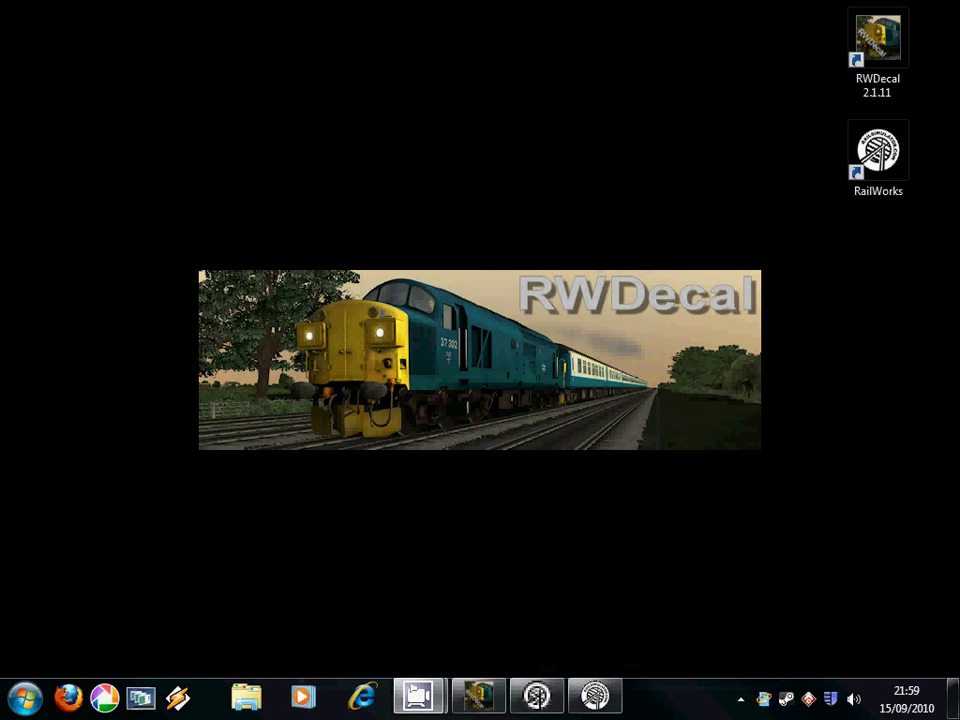
left_click_drag(298, 261, 355, 172)
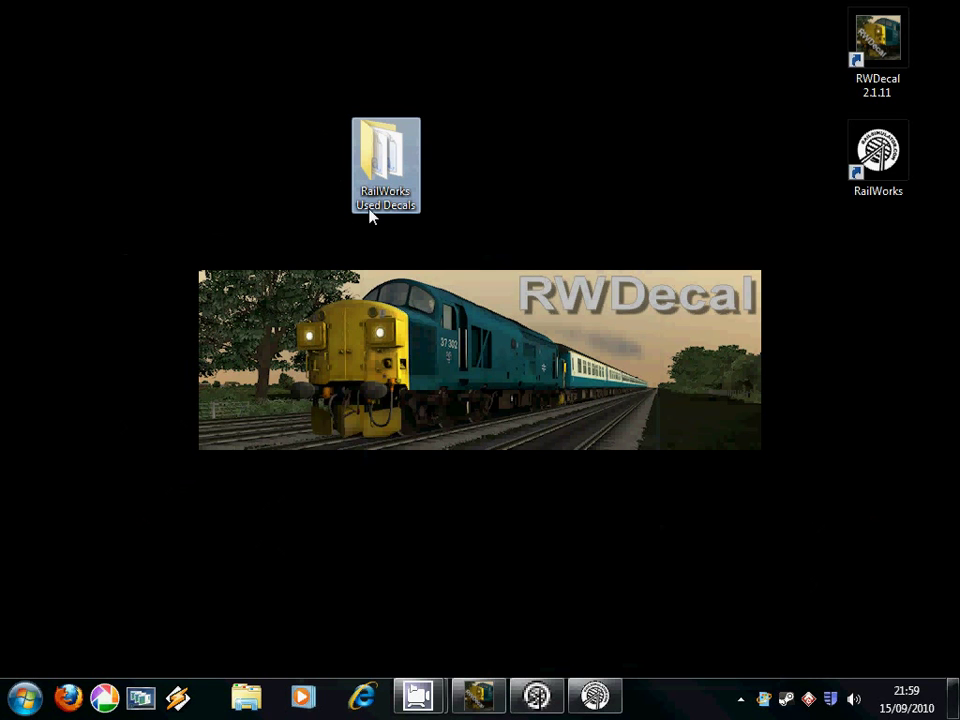
double_click(388, 158)
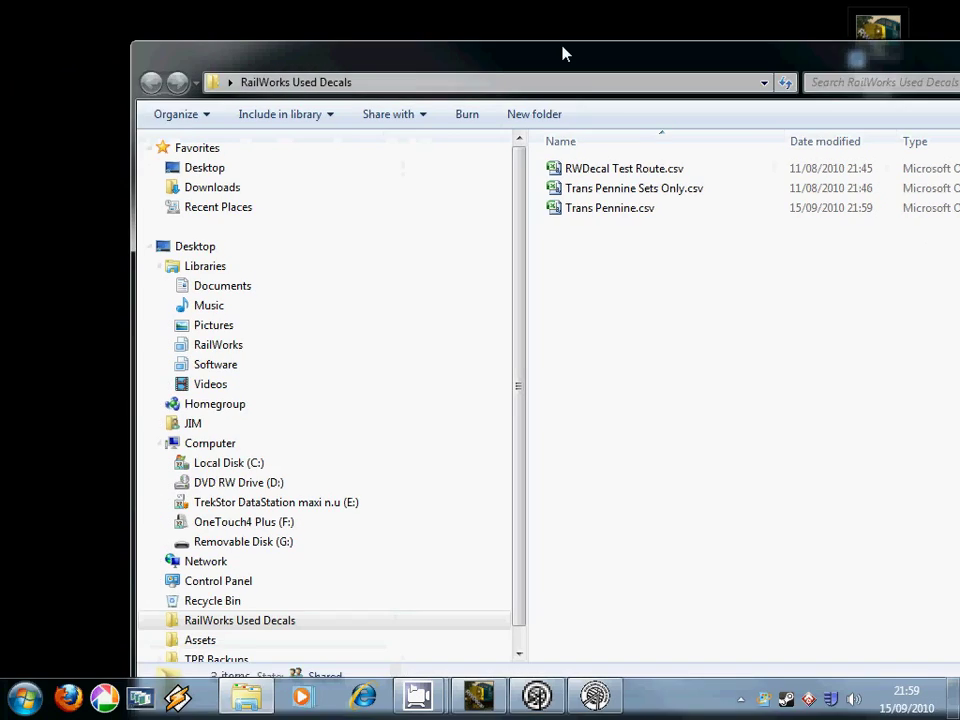
left_click_drag(563, 51, 426, 36)
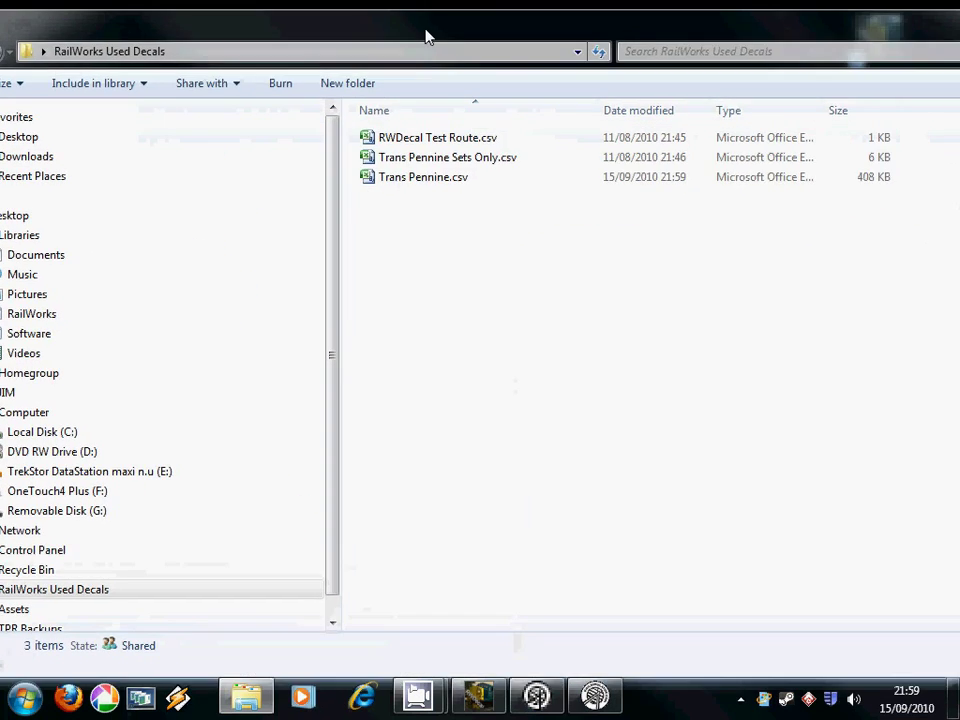
left_click(410, 185)
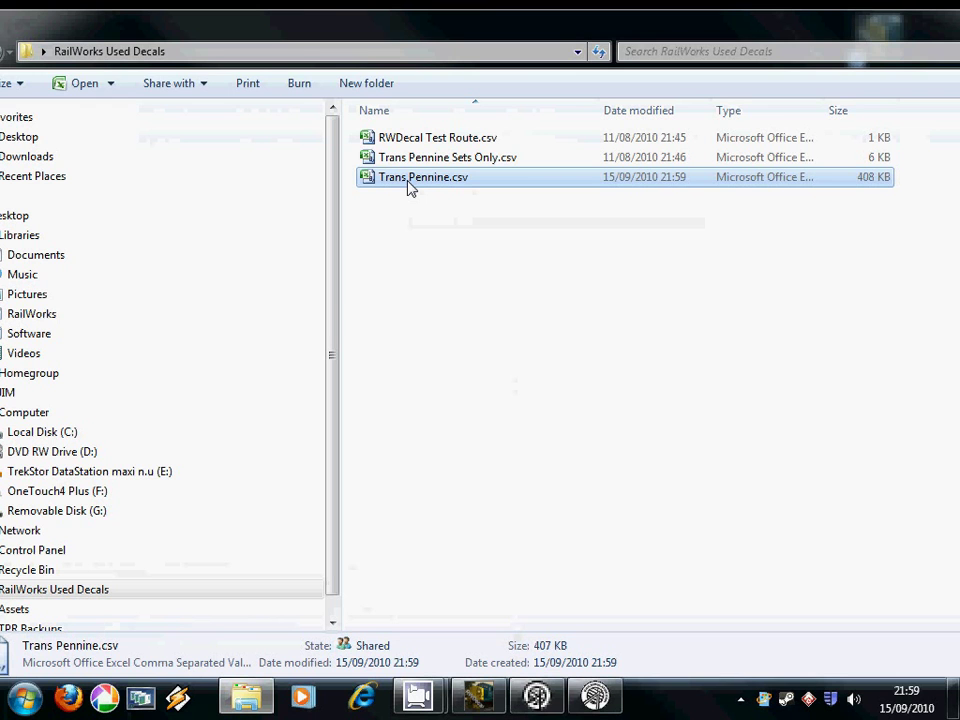
double_click(410, 185)
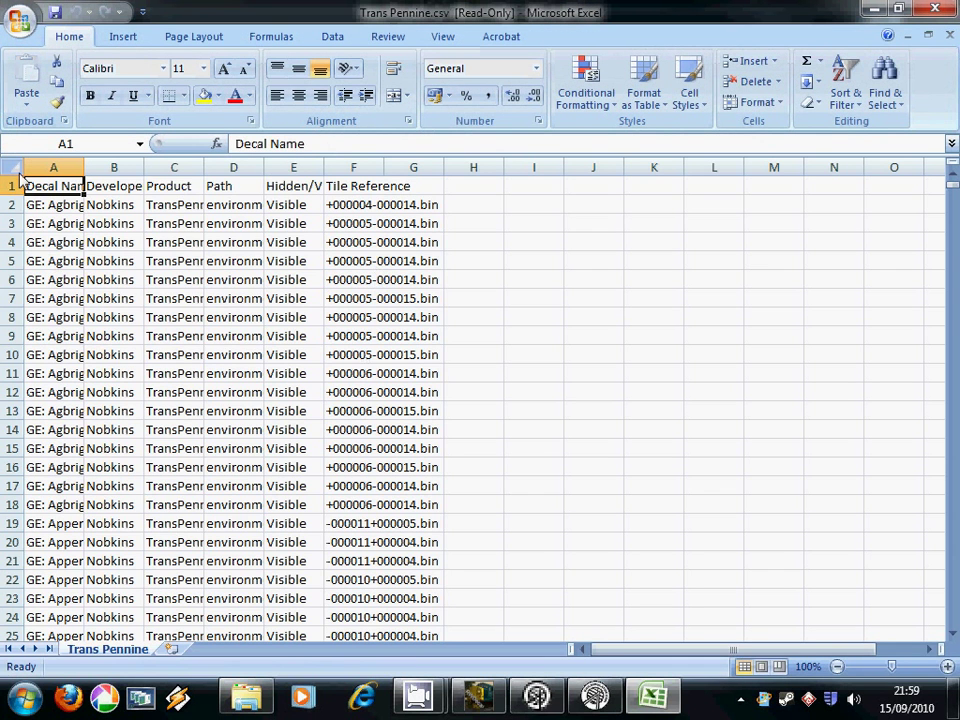
left_click_drag(51, 167, 386, 167)
double_click(384, 167)
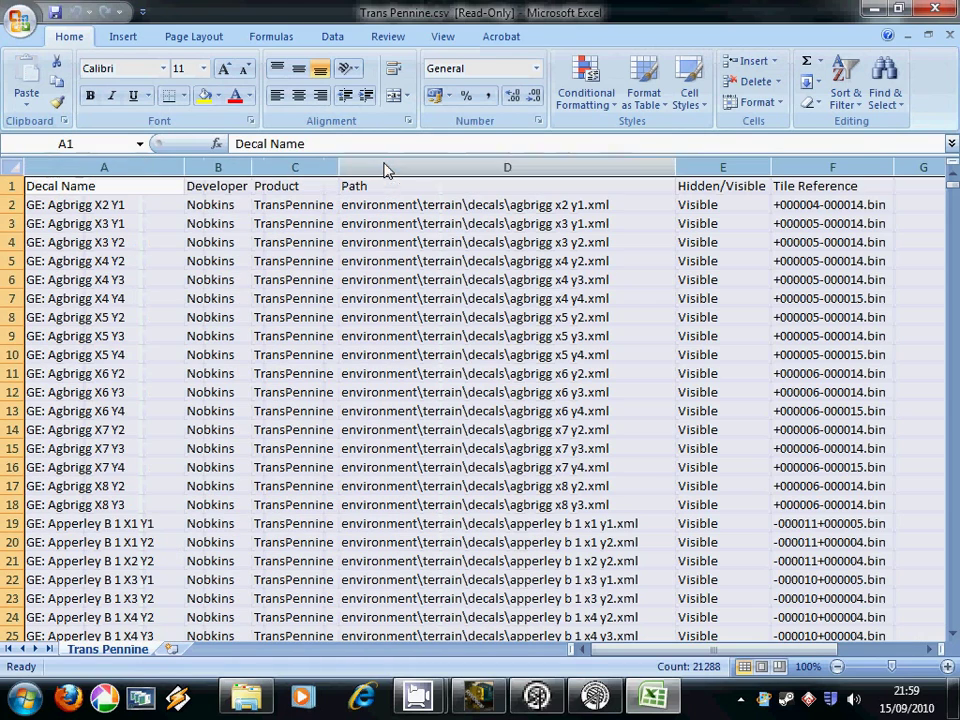
left_click(100, 188)
left_click(218, 204)
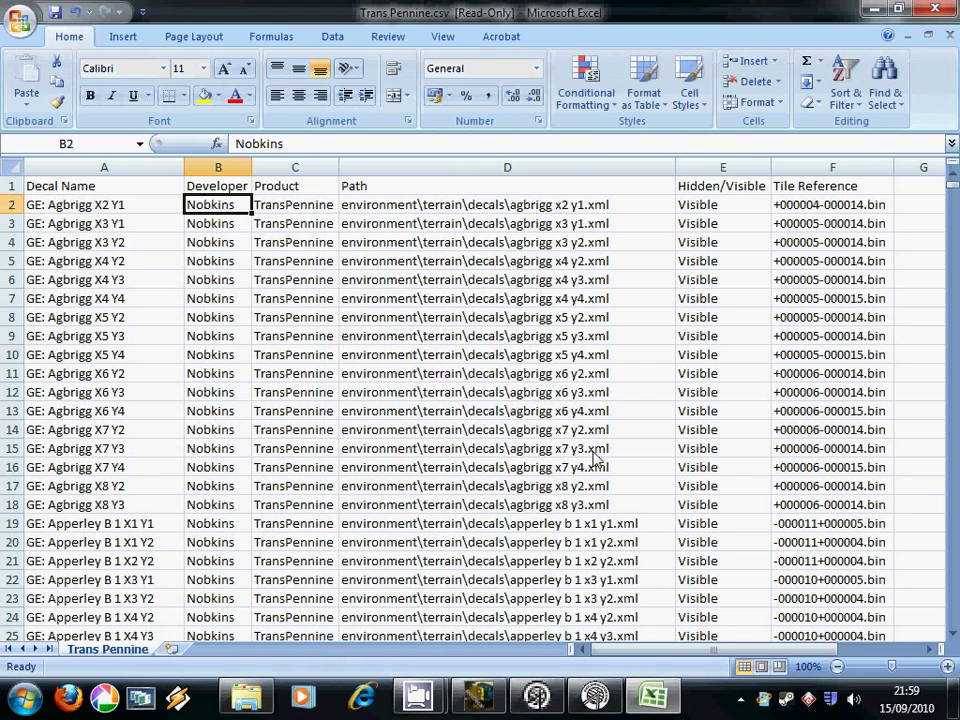
left_click_drag(708, 651, 728, 651)
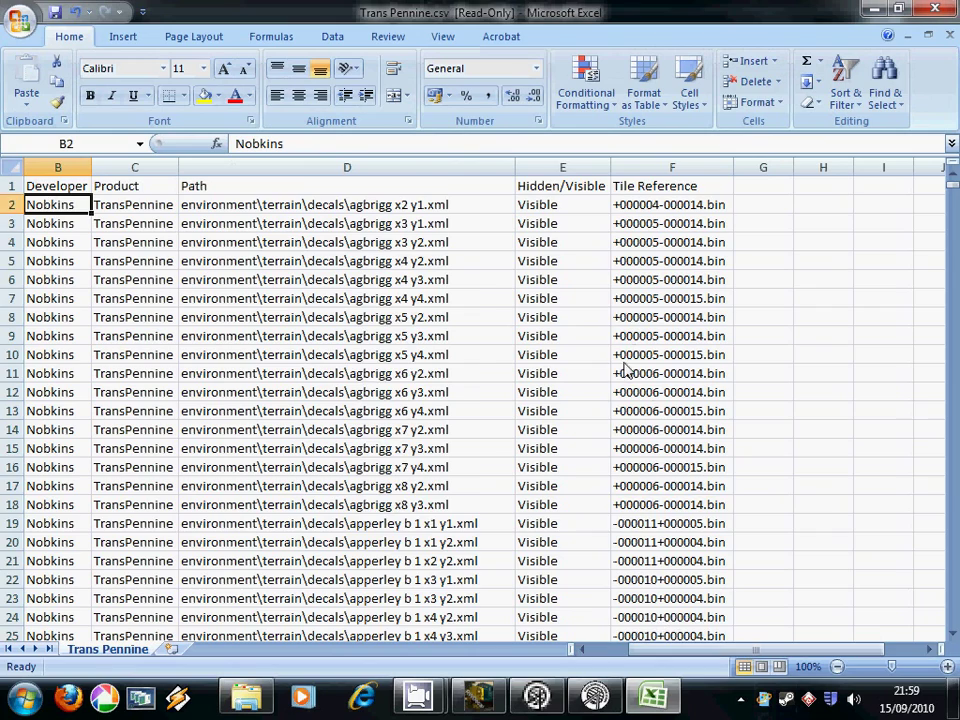
scroll(622, 400, "down", 4)
scroll(586, 369, "up", 4)
left_click_drag(681, 649, 592, 640)
scroll(612, 610, "down", 11)
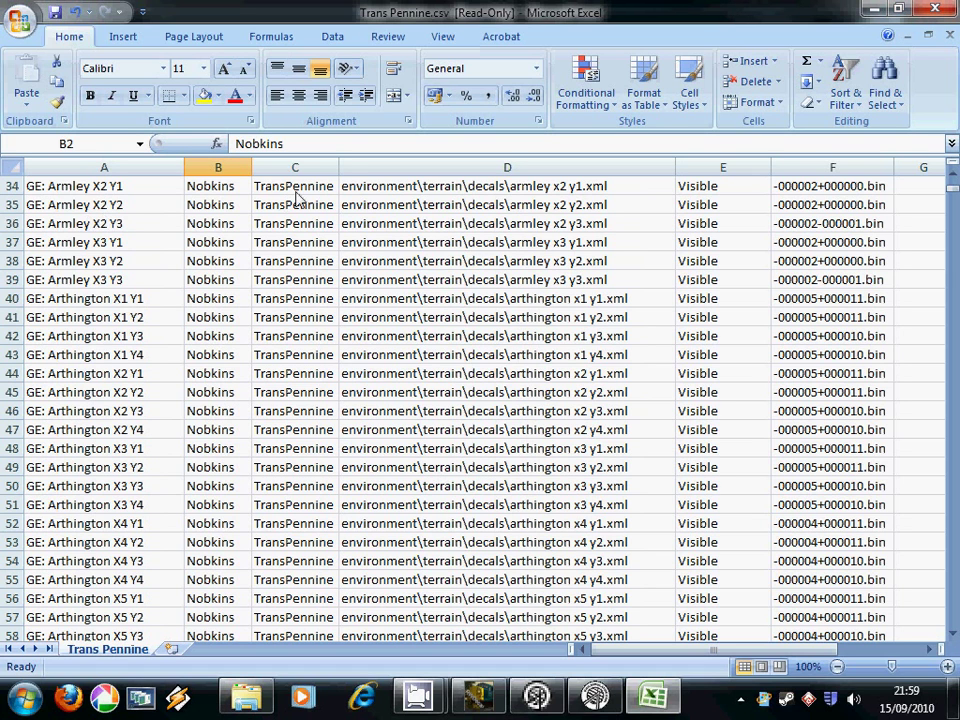
key("ctrl+w")
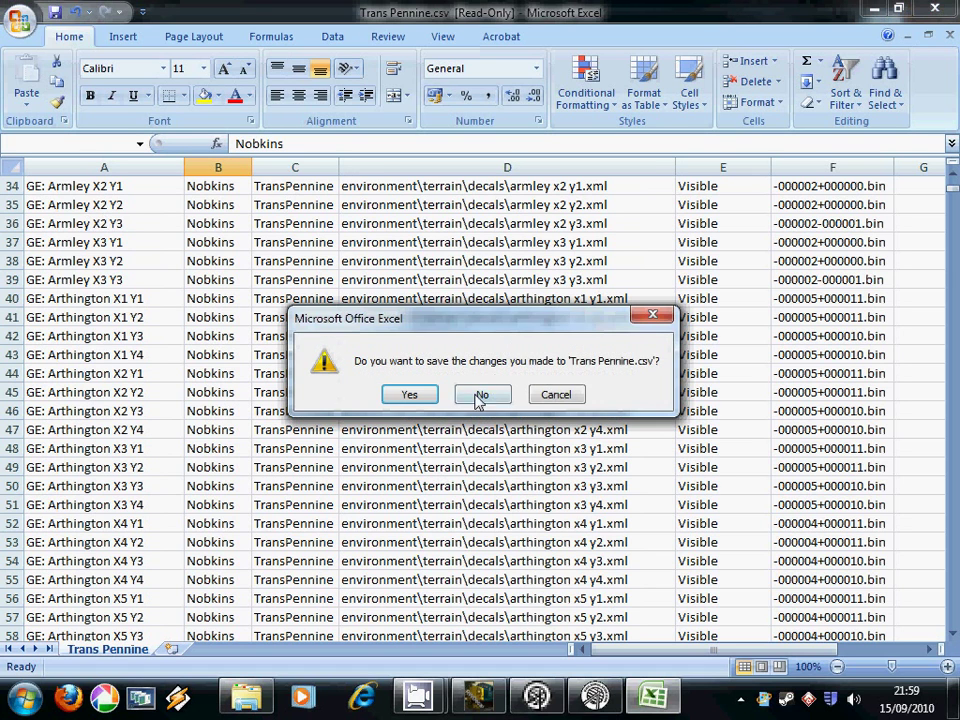
left_click(480, 395)
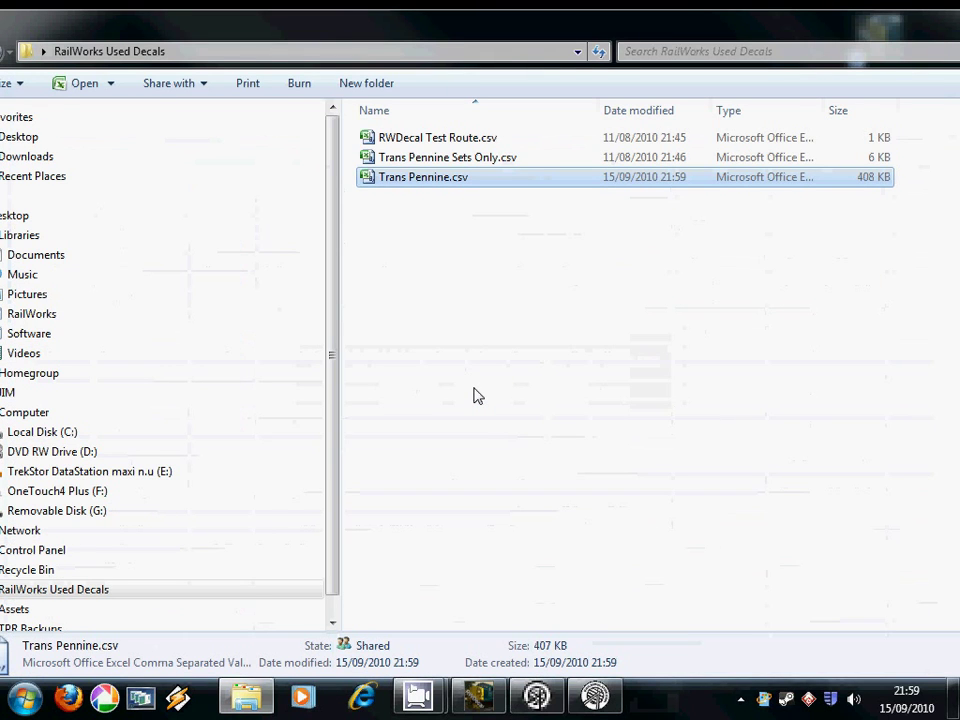